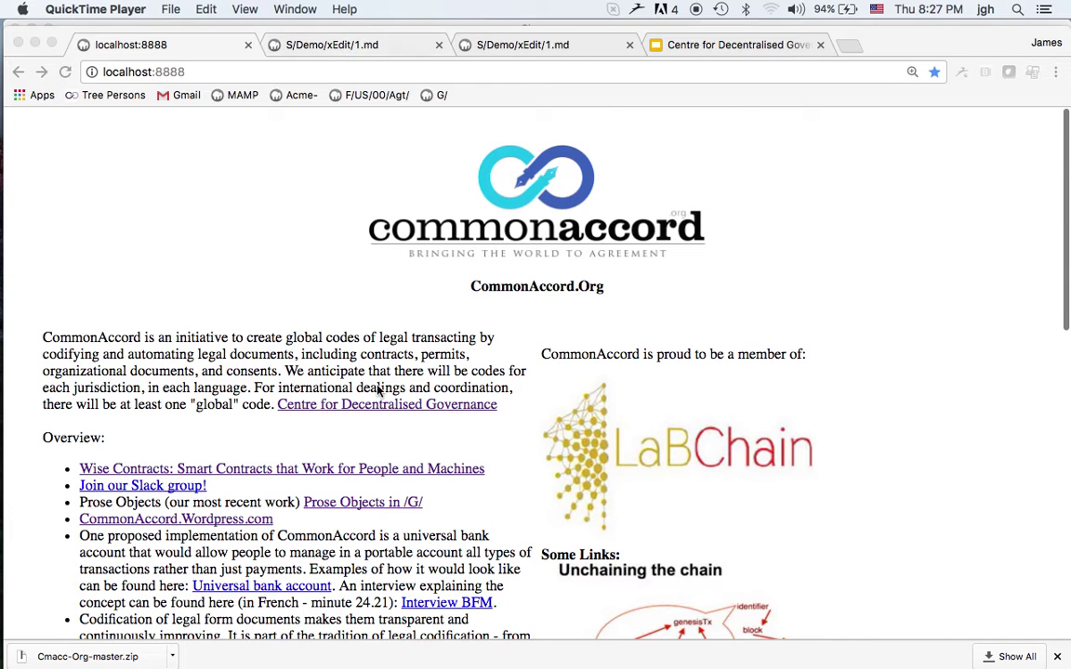
# Open the Prose Objects in /G/ collection and look through its list of document folders.
pyautogui.click(388, 511)
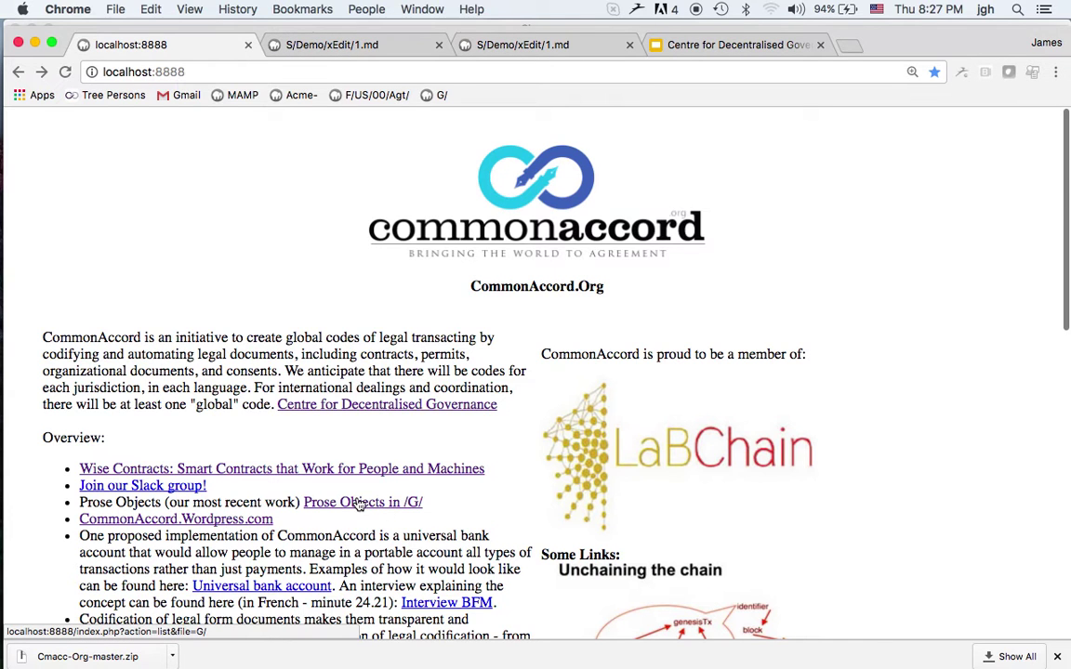
pyautogui.click(360, 503)
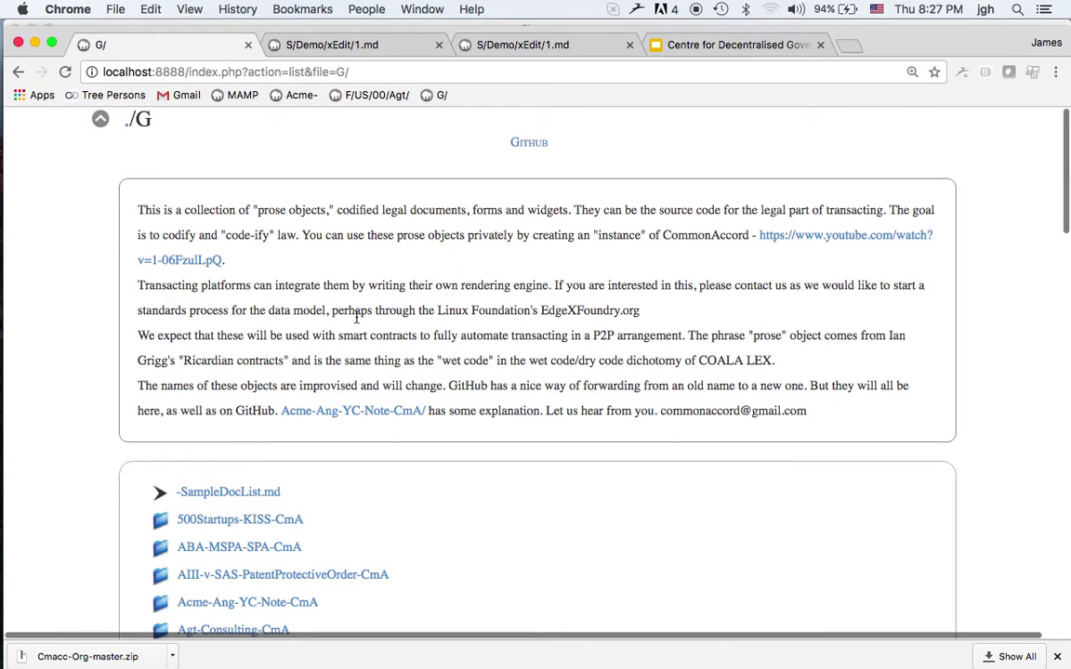
pyautogui.scroll(-3, 356, 317)
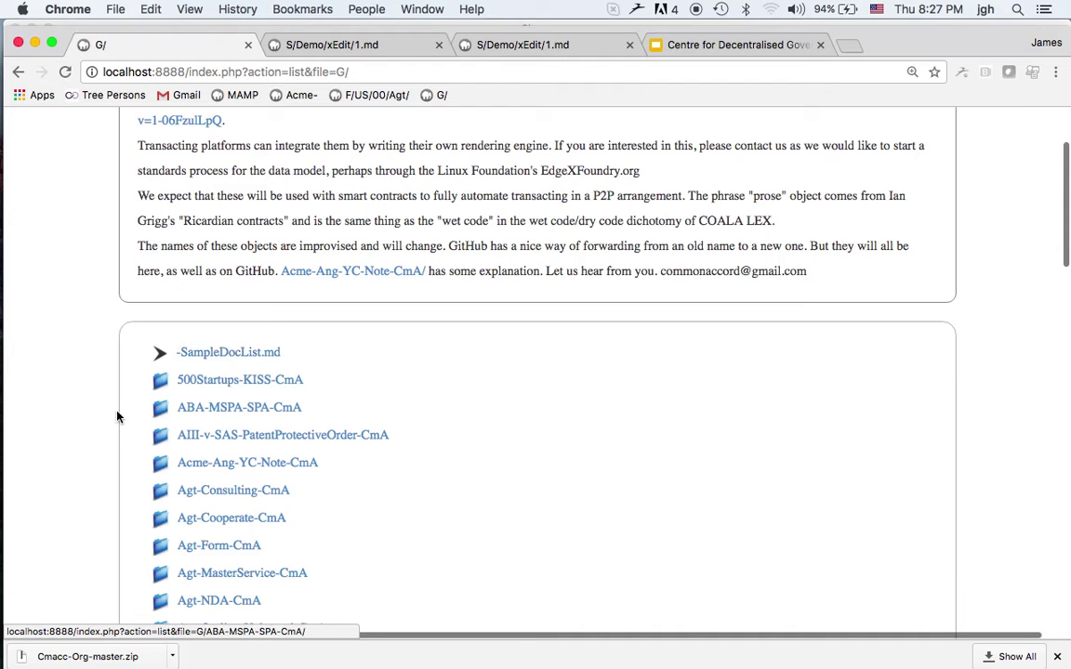
pyautogui.scroll(-5, 113, 419)
pyautogui.scroll(-7, 113, 425)
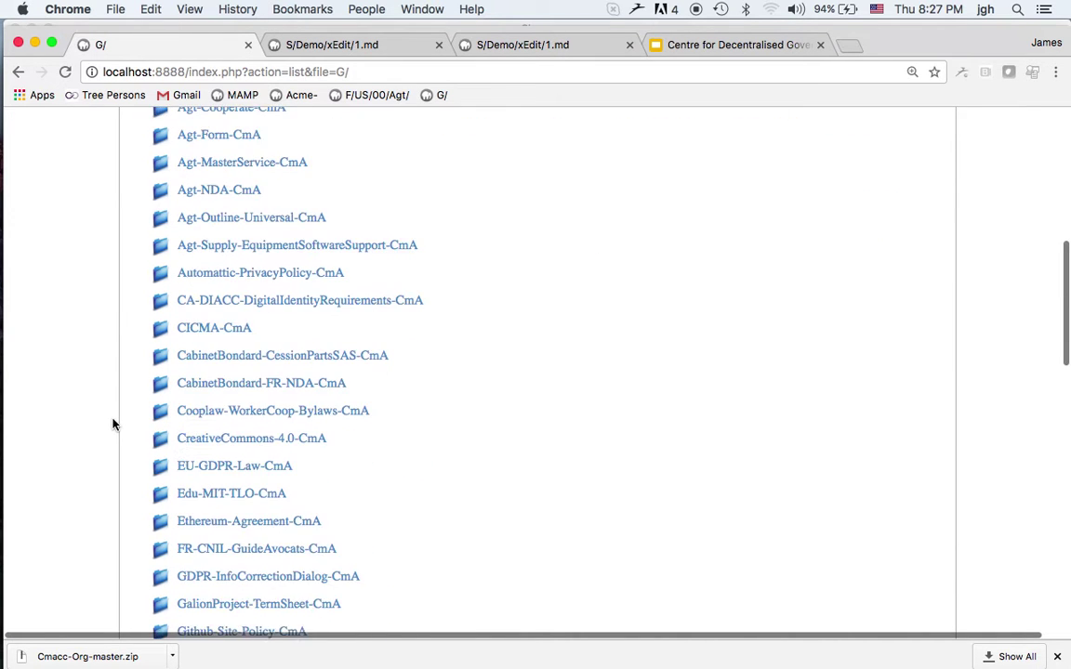
pyautogui.scroll(12, 113, 425)
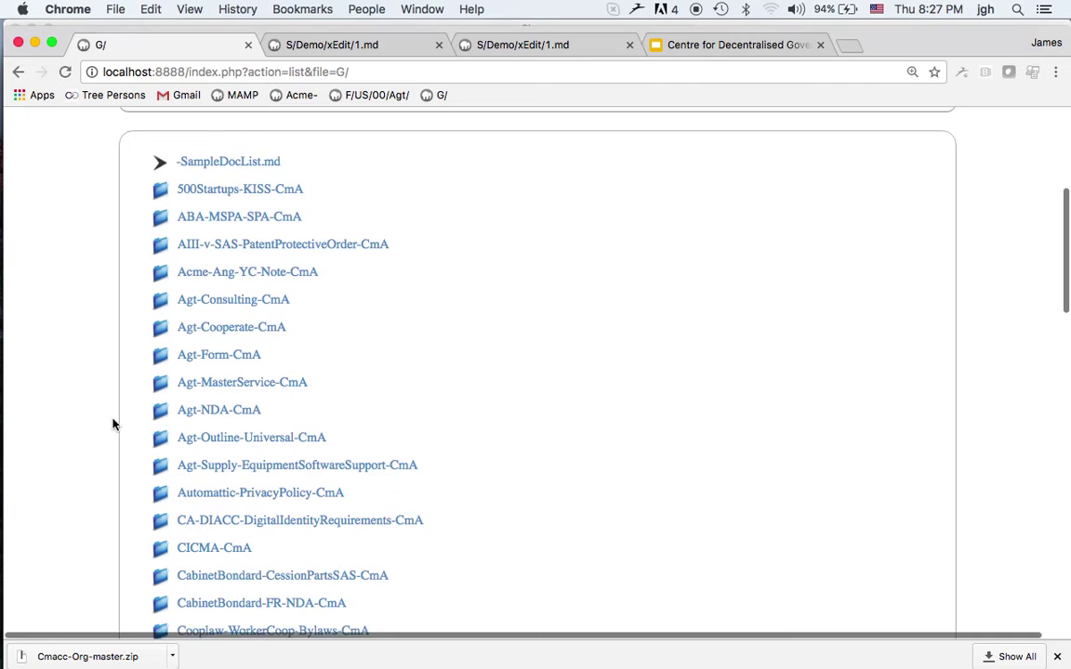
# Open -SampleDocList.md and review the sample agreement links it lists.
pyautogui.click(231, 366)
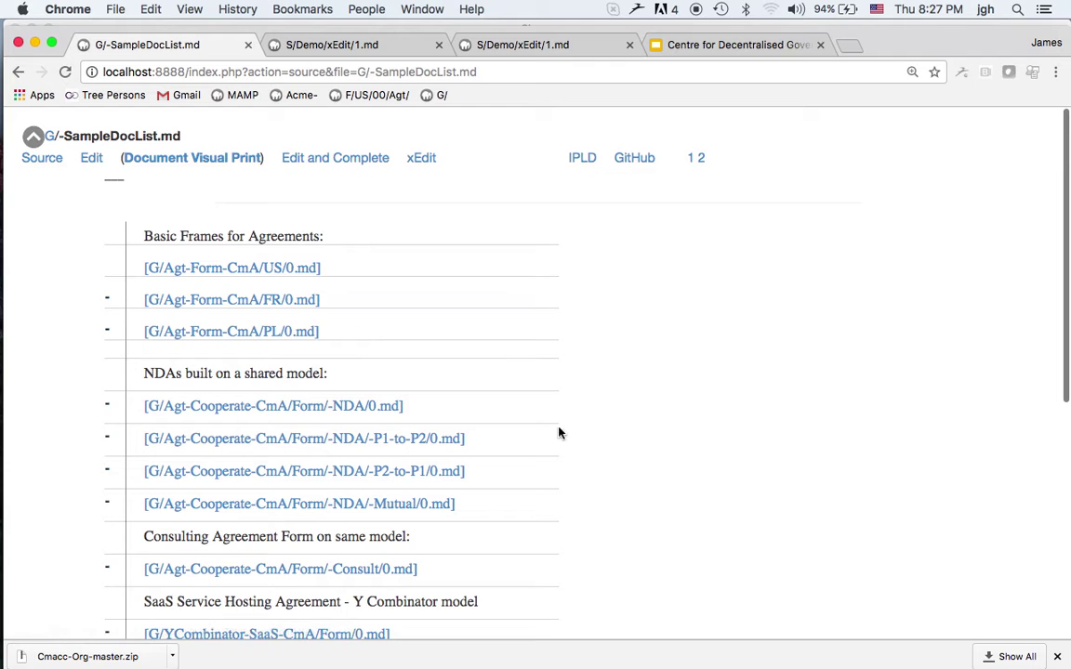
pyautogui.scroll(-2, 563, 450)
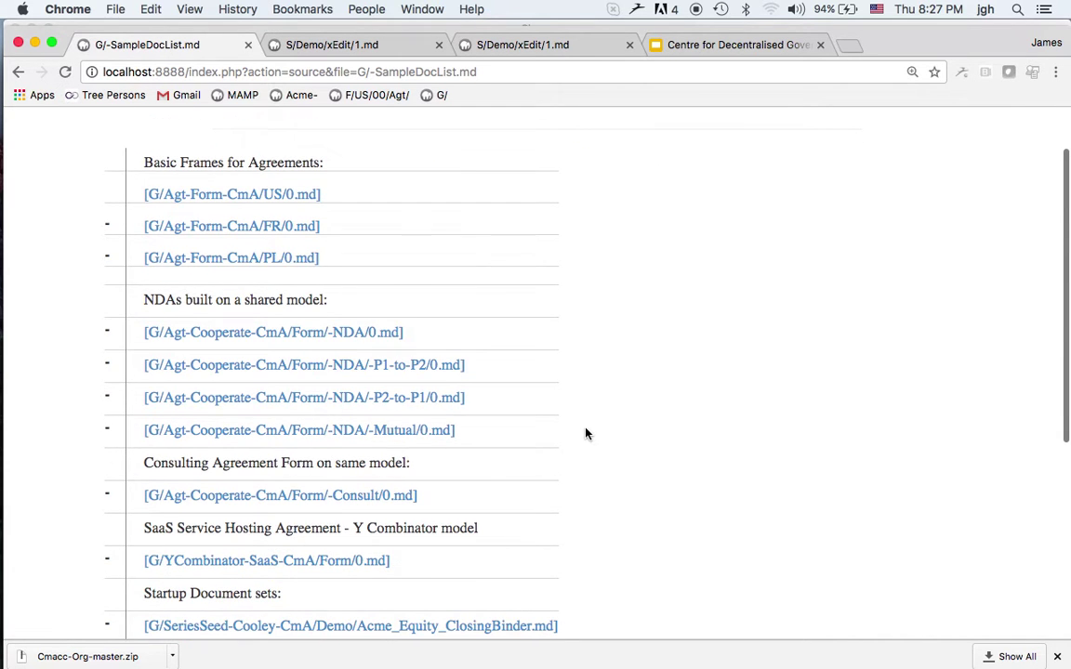
pyautogui.scroll(-5, 586, 433)
pyautogui.scroll(-1, 585, 433)
pyautogui.scroll(4, 586, 433)
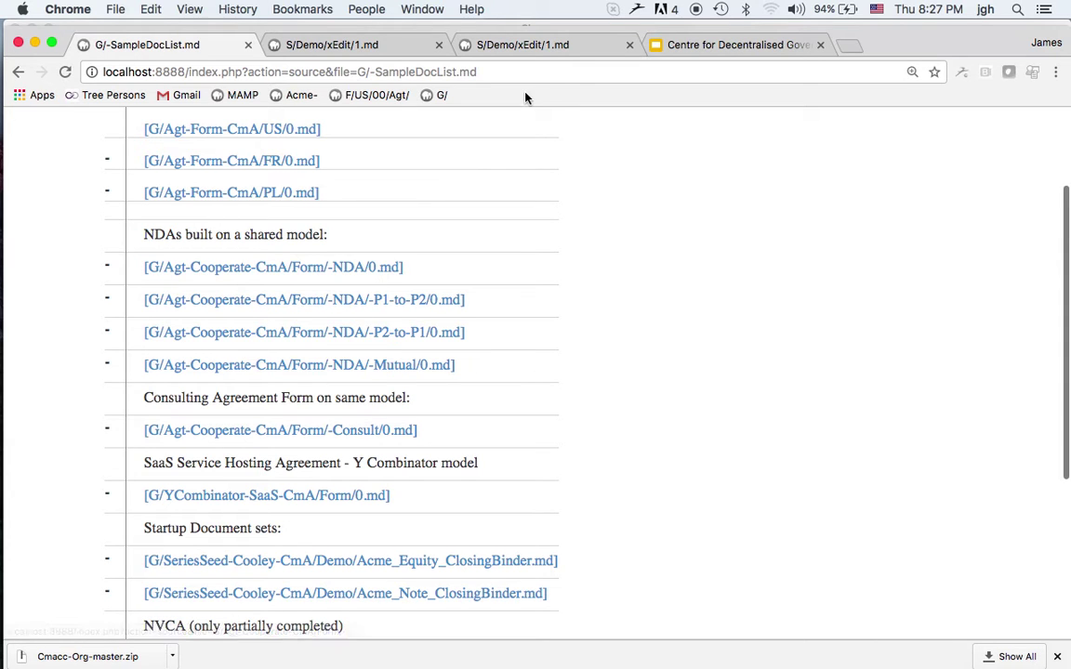
# Bring up the S/Demo/xEdit/1.md document and examine the opening of its one-way NDA in the xEdit view.
pyautogui.click(328, 46)
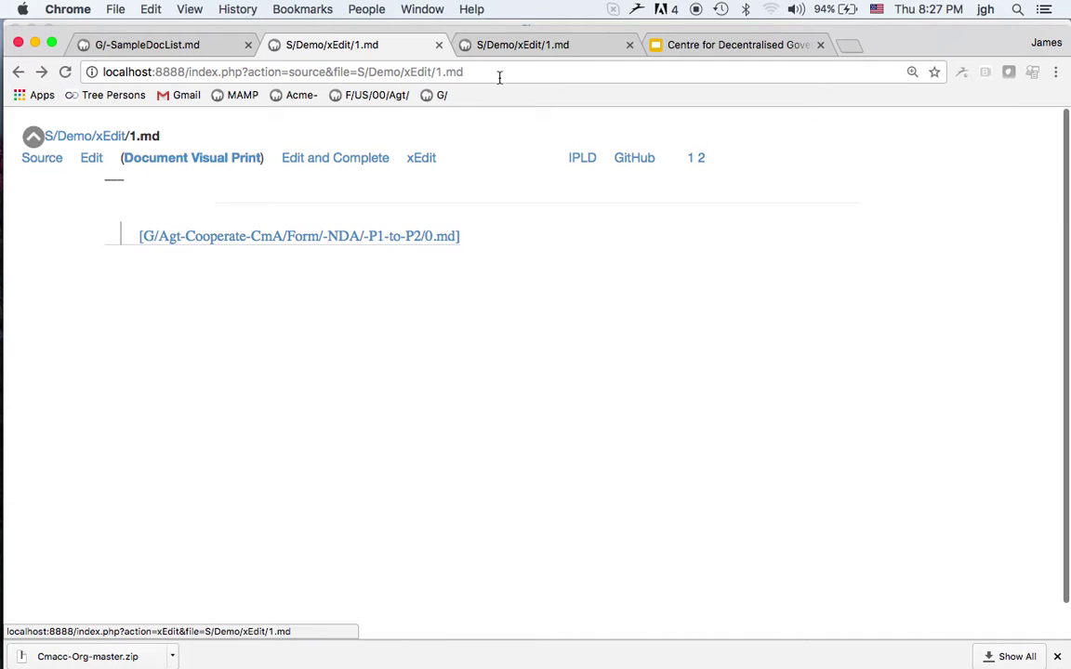
pyautogui.click(540, 47)
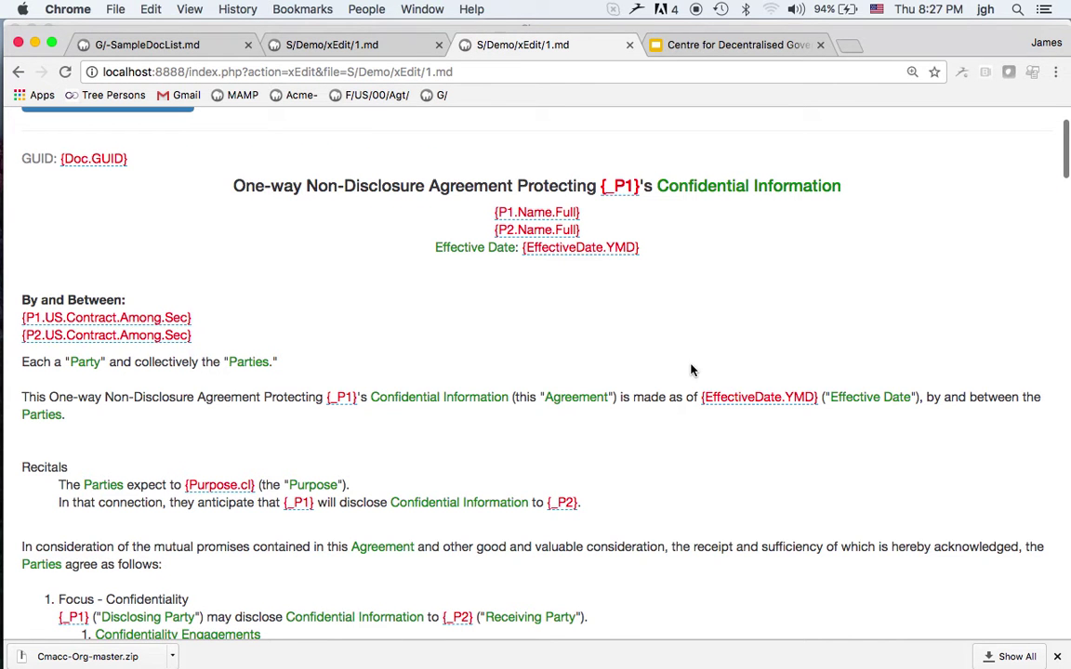
pyautogui.scroll(3, 691, 370)
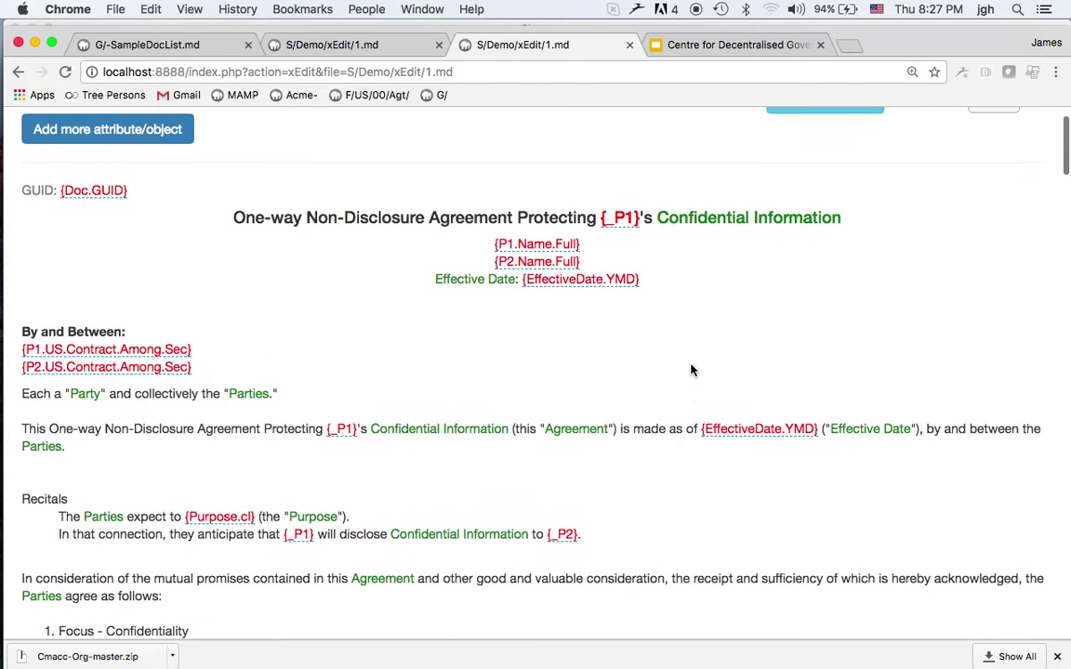
pyautogui.scroll(-2, 691, 370)
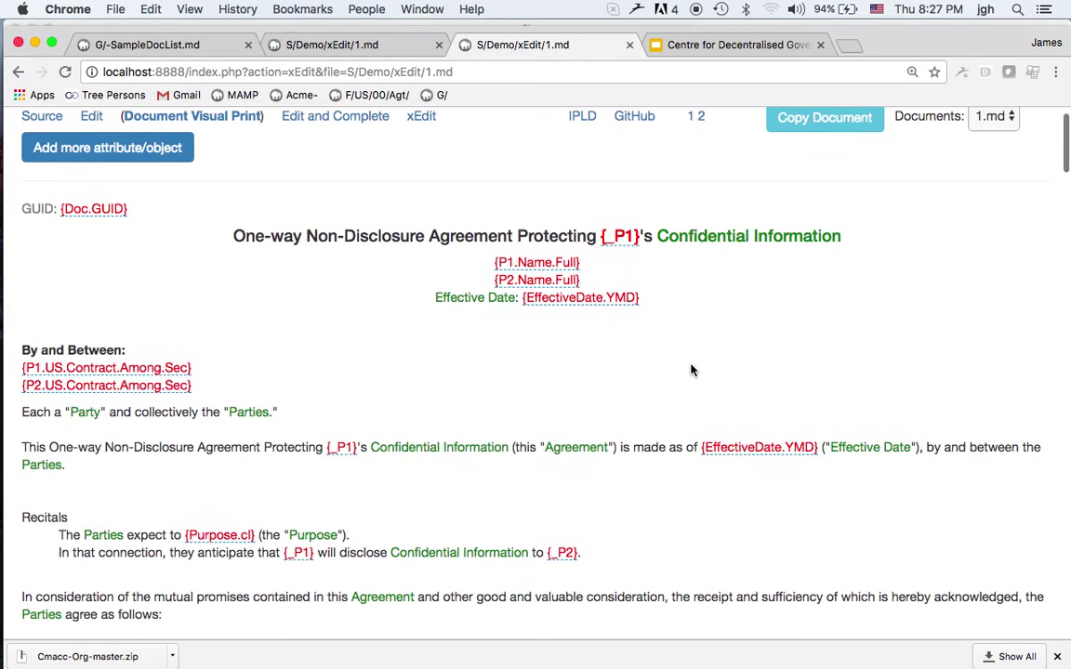
pyautogui.scroll(-3, 691, 370)
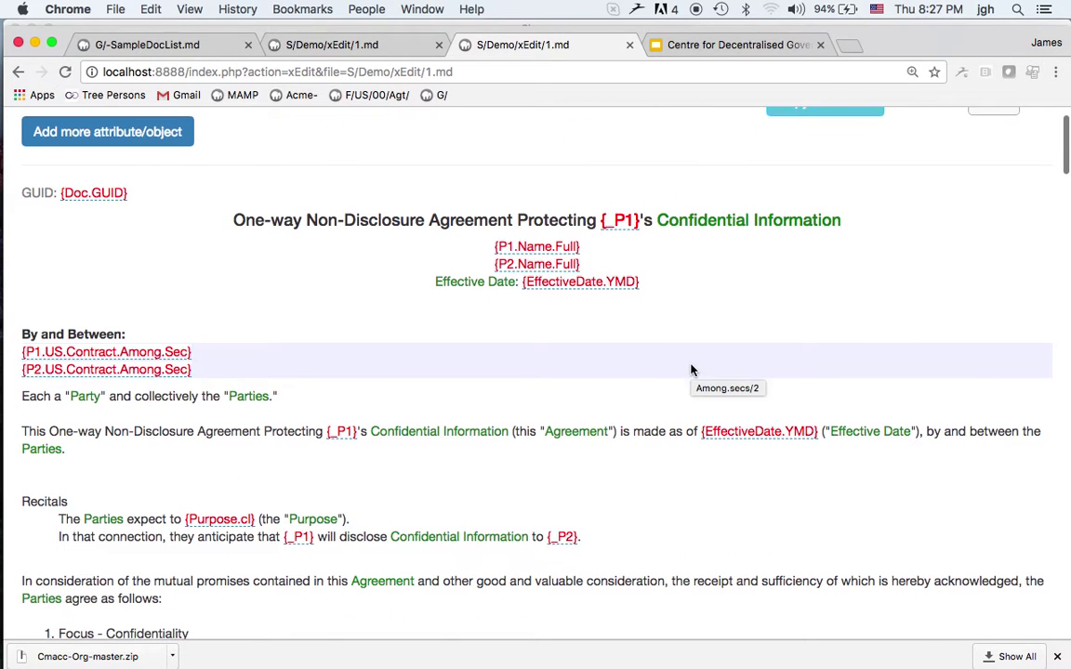
pyautogui.scroll(1, 691, 370)
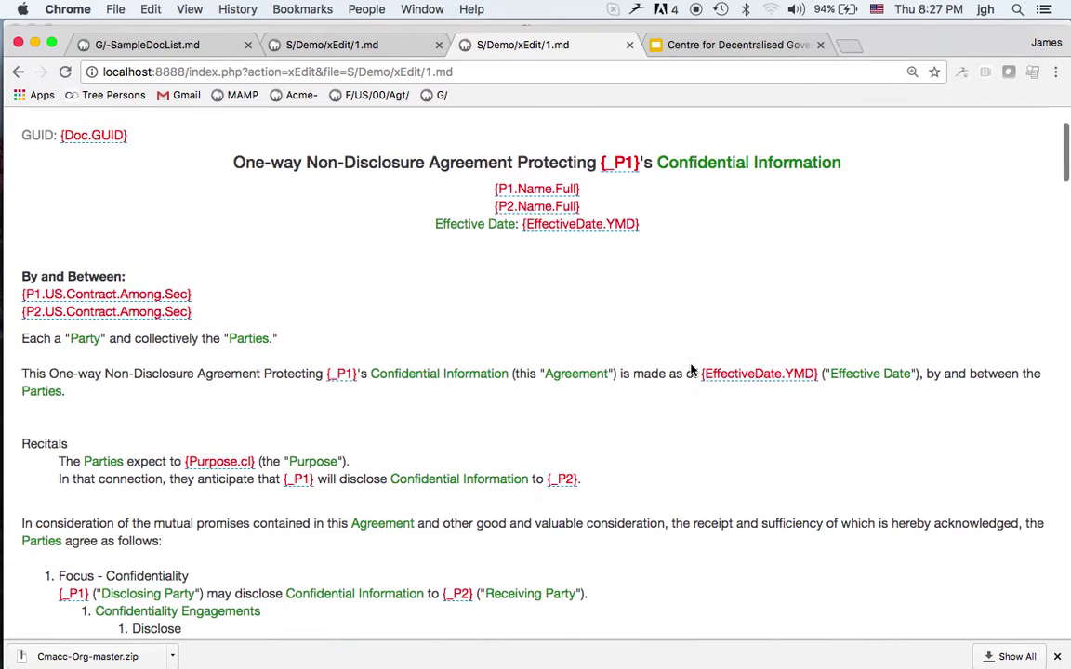
# From the source view of 1.md, follow the -NDA/-P1-to-P2/0.md link and inspect the source it builds on.
pyautogui.click(337, 46)
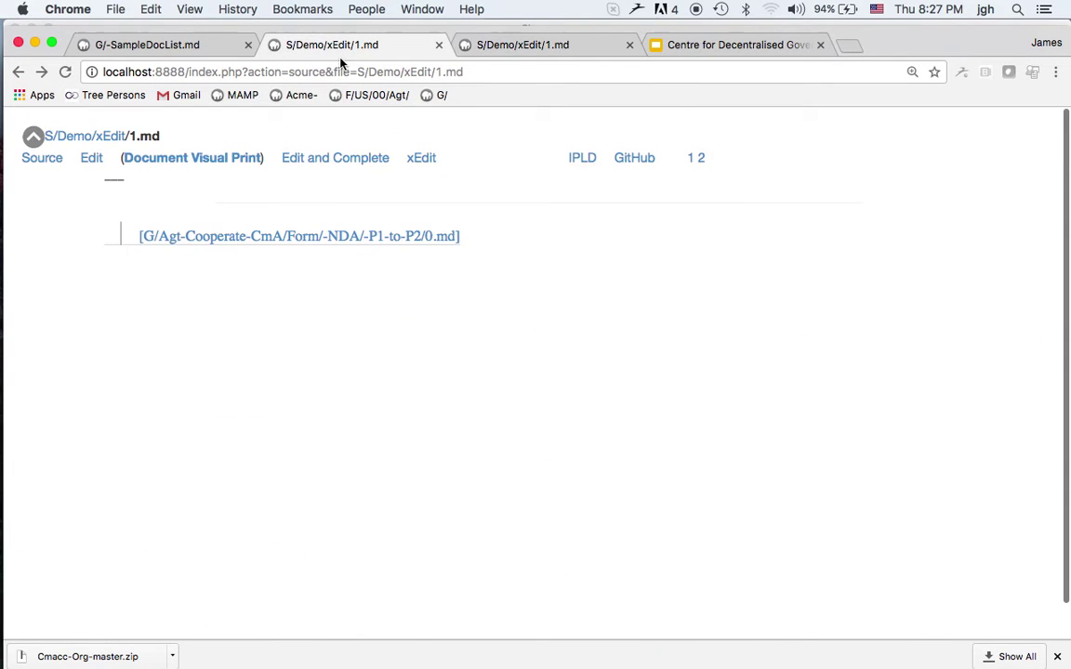
pyautogui.click(342, 238)
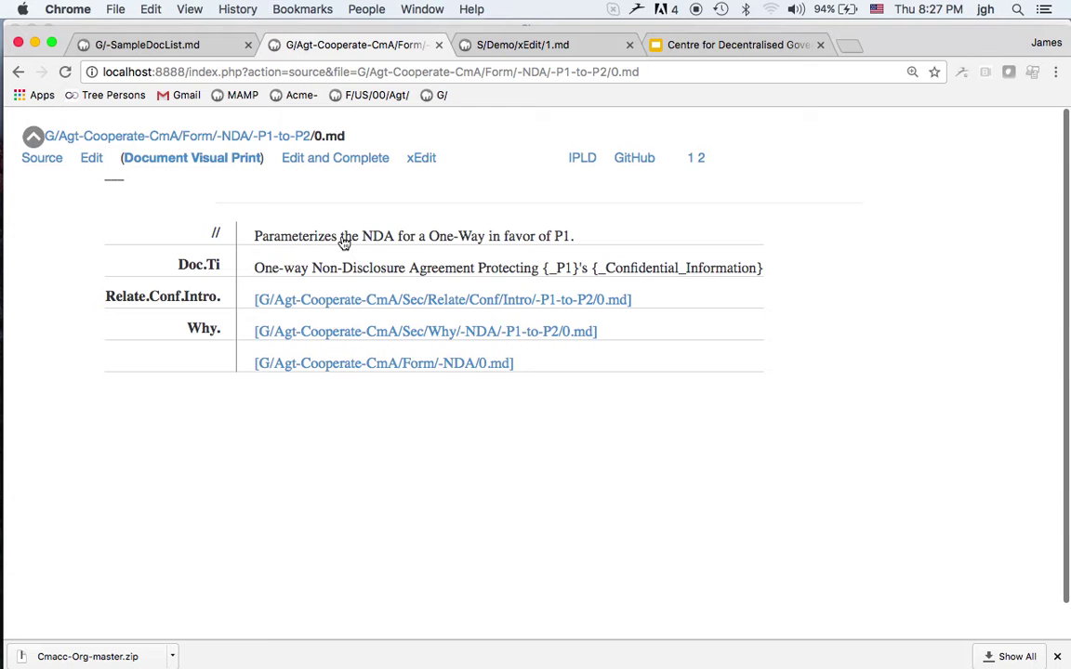
pyautogui.click(442, 370)
pyautogui.scroll(-1, 830, 464)
pyautogui.scroll(1, 831, 464)
# In the xEdit view of the NDA, fill the _P1 party placeholder with Acme.
pyautogui.click(558, 46)
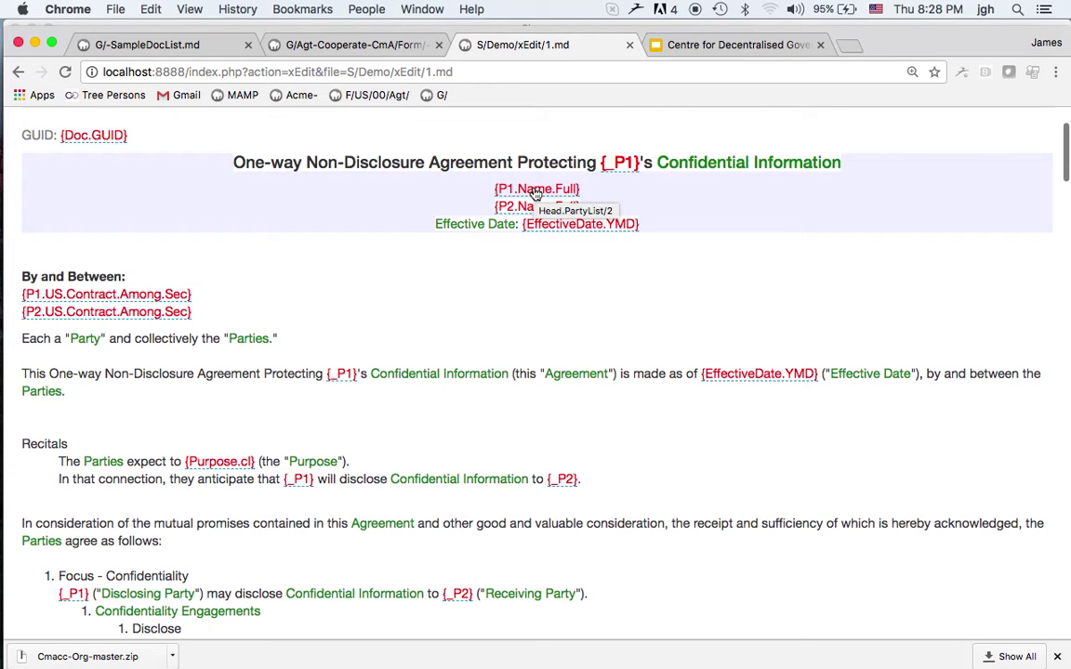
pyautogui.scroll(3, 457, 284)
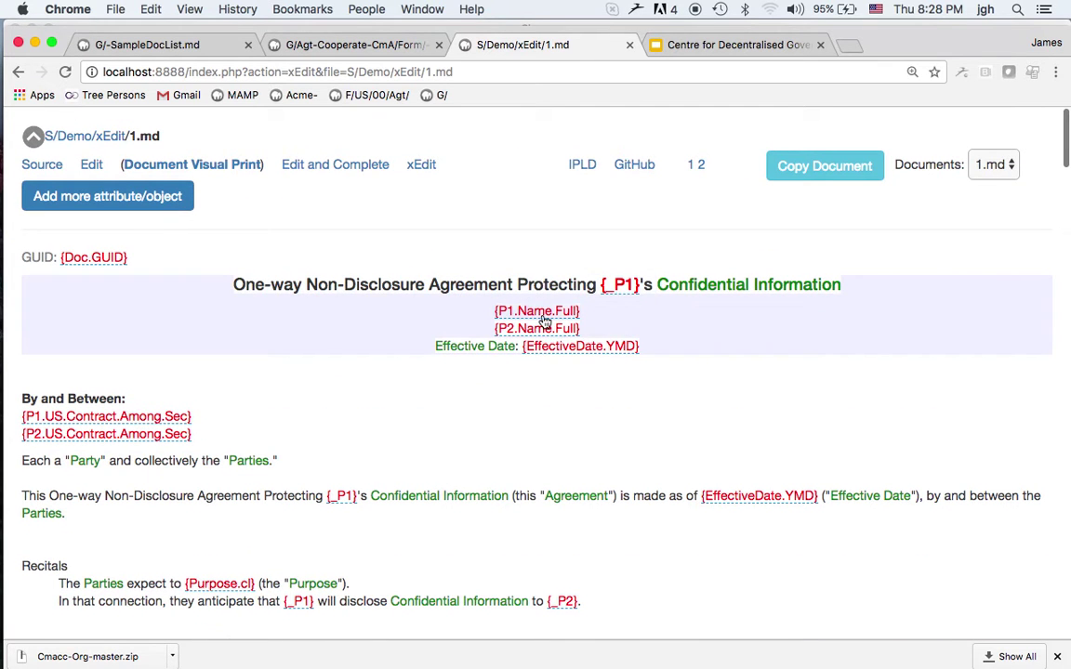
pyautogui.click(342, 497)
pyautogui.write('aa')
pyautogui.press('BackSpace')
pyautogui.write('Acme')
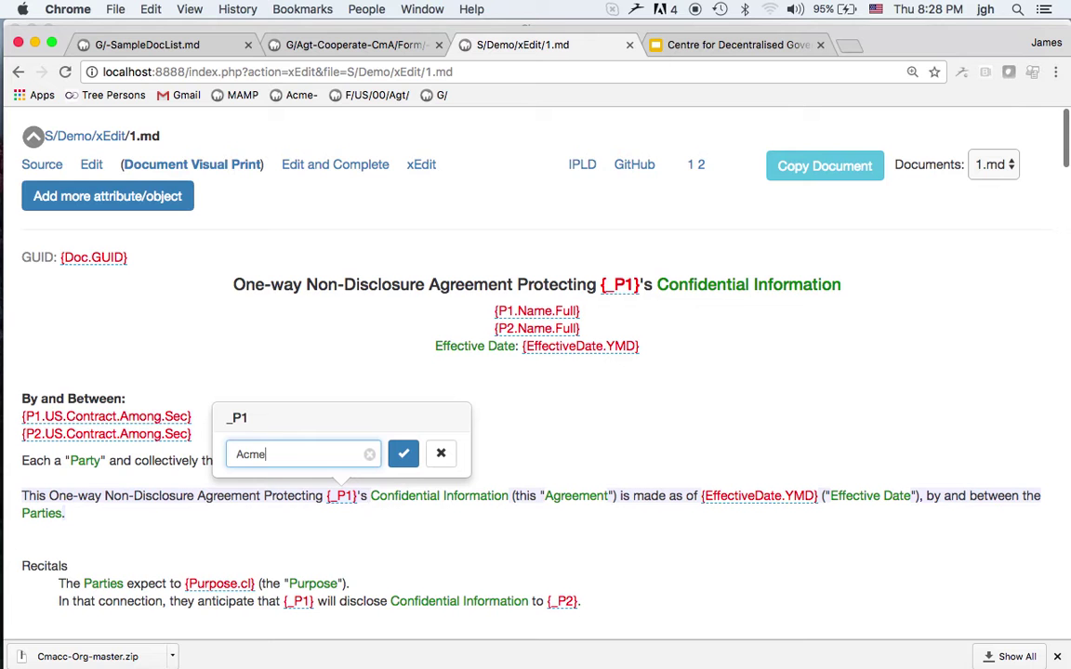
pyautogui.click(405, 454)
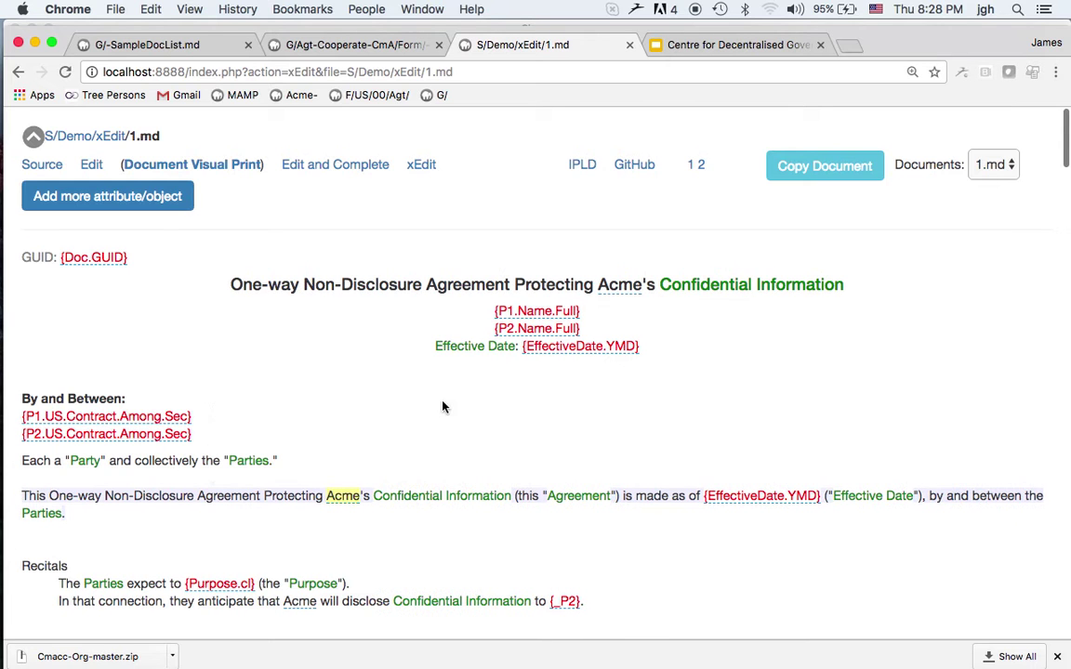
# Fill the _P2 party placeholder in the recitals with Quake and check its value in the Focus - Confidentiality clause.
pyautogui.click(565, 602)
pyautogui.write('Quake')
pyautogui.press('Return')
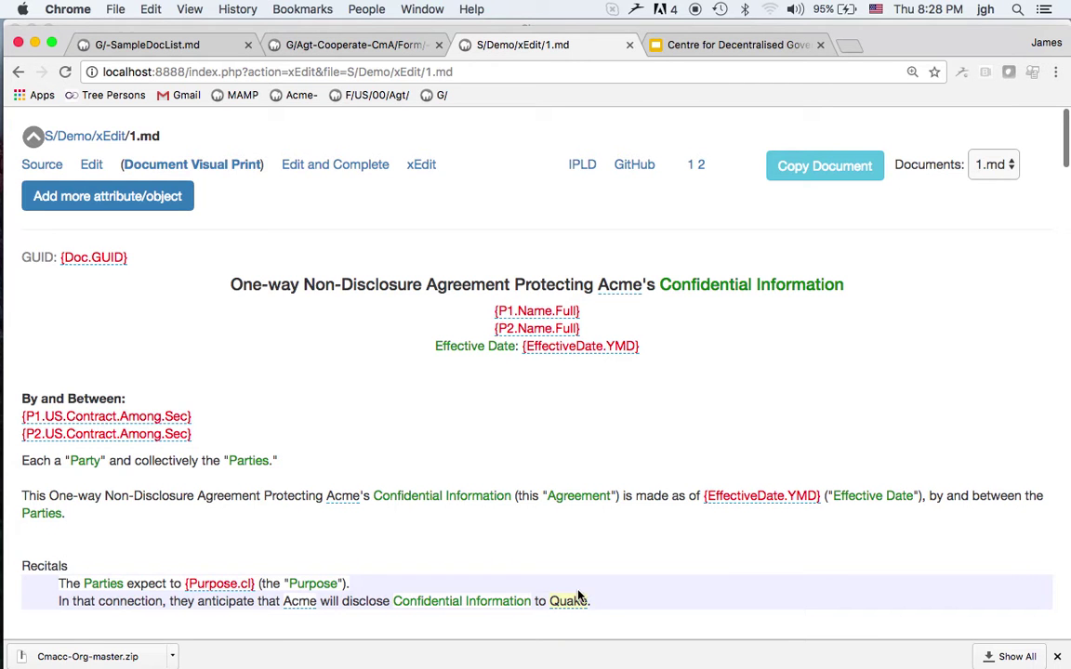
pyautogui.scroll(-5, 564, 530)
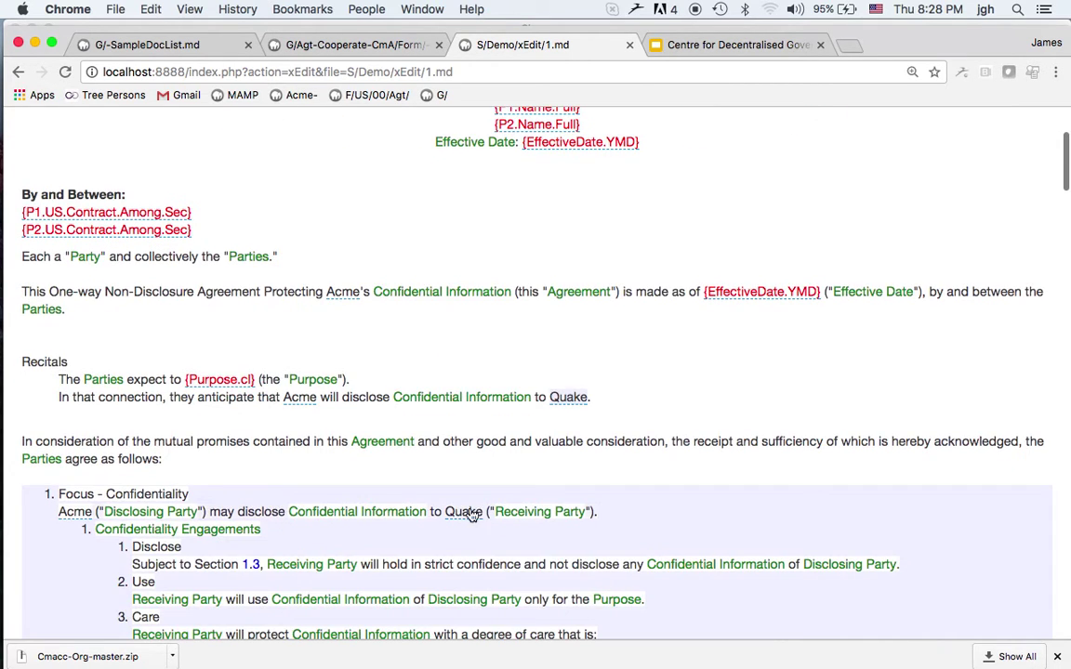
pyautogui.click(465, 512)
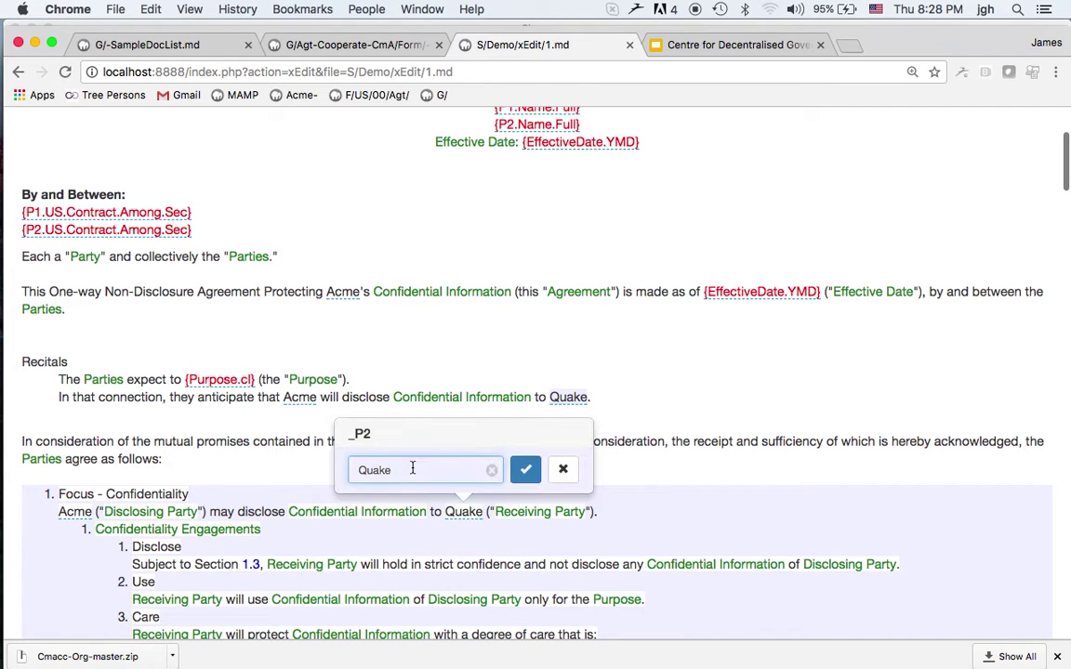
pyautogui.click(625, 336)
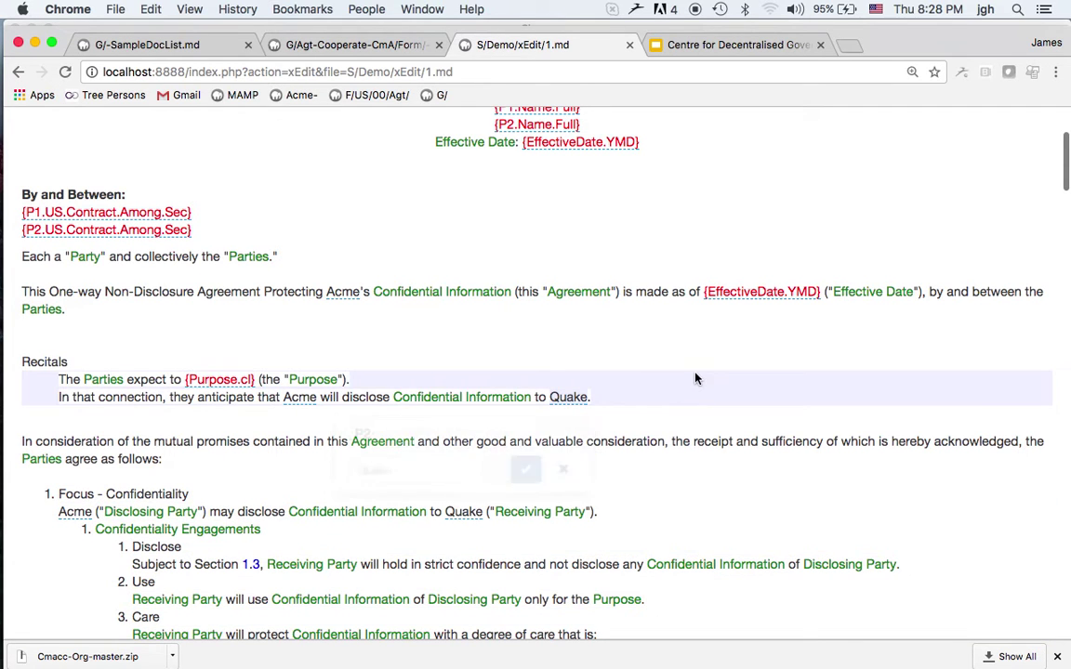
# Set the agreement's EffectiveDate.YMD value to 2017-07-18.
pyautogui.click(755, 298)
pyautogui.write('20')
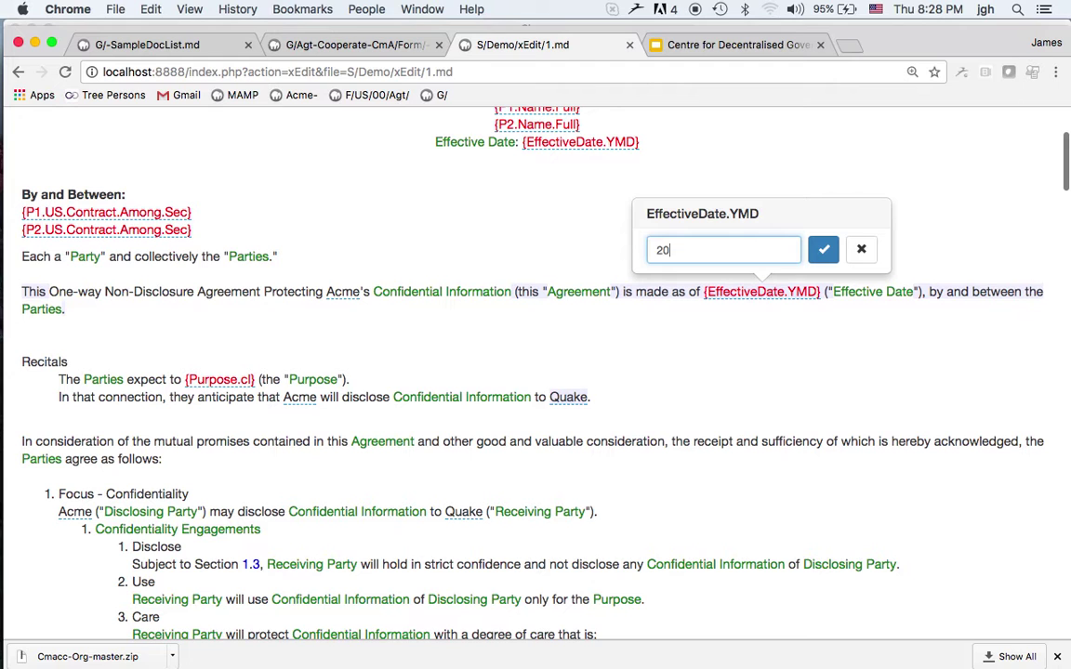
pyautogui.write('17-08')
pyautogui.press('BackSpace')
pyautogui.write('7-18')
pyautogui.press('Return')
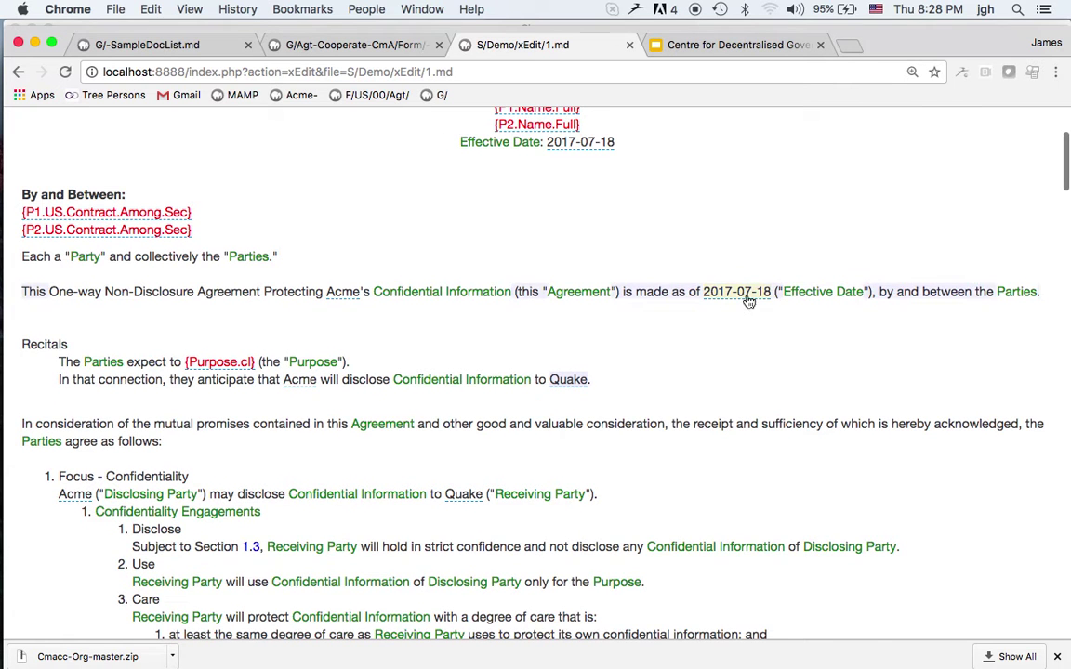
# Look through the whole NDA for placeholders still unfilled, from the party details to the Miscellaneous section.
pyautogui.scroll(-2, 753, 279)
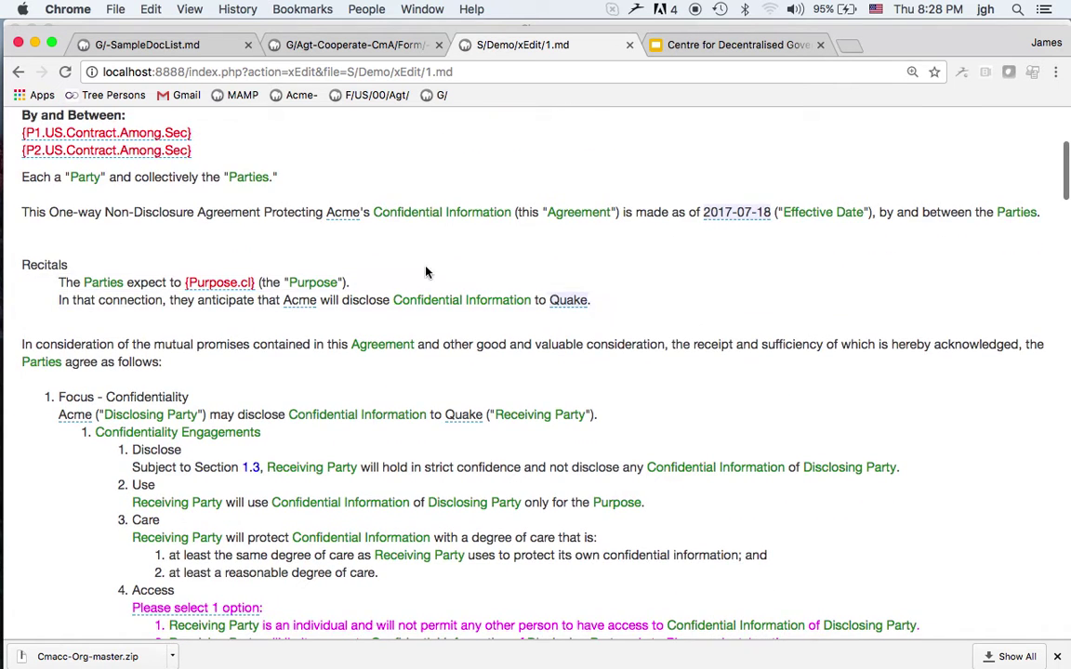
pyautogui.scroll(-3, 509, 269)
pyautogui.scroll(5, 510, 270)
pyautogui.scroll(1, 511, 269)
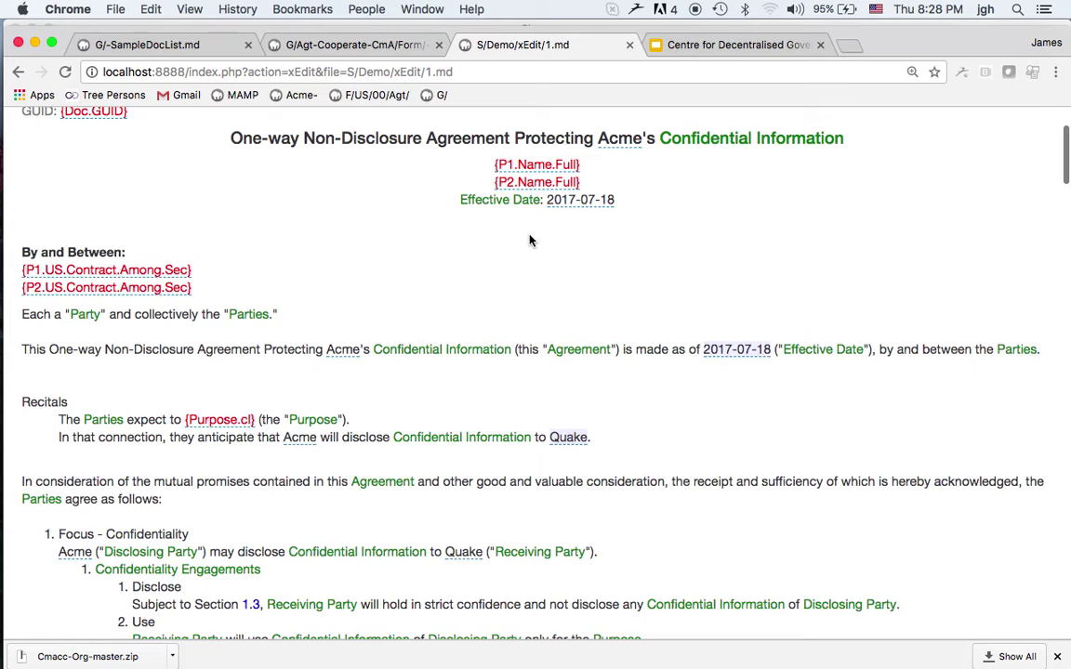
pyautogui.scroll(2, 530, 241)
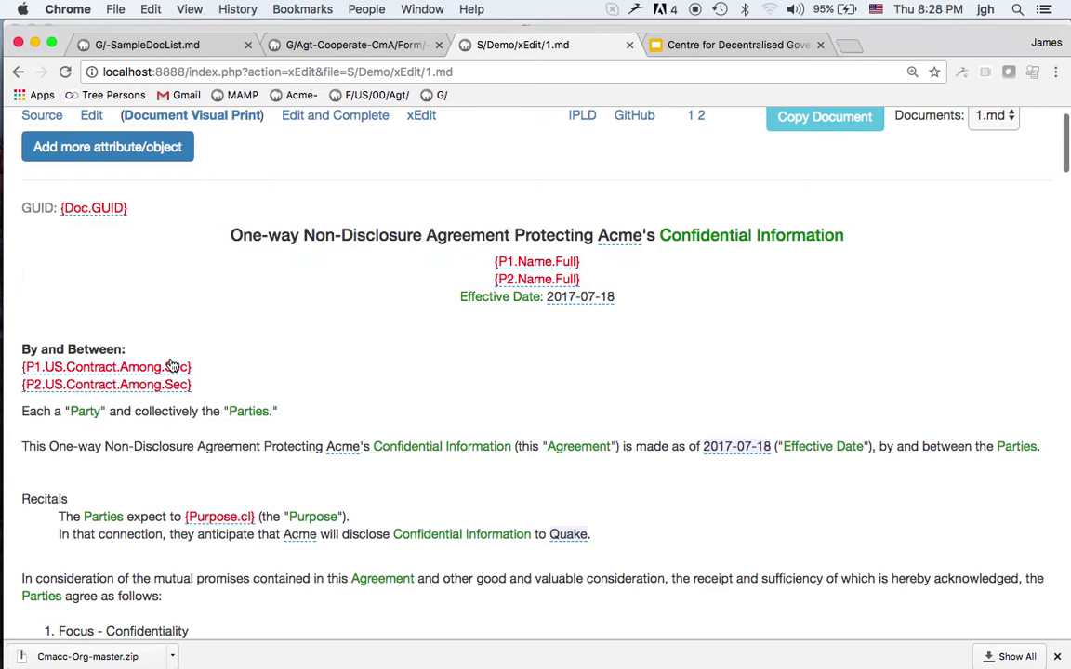
pyautogui.scroll(-1, 137, 371)
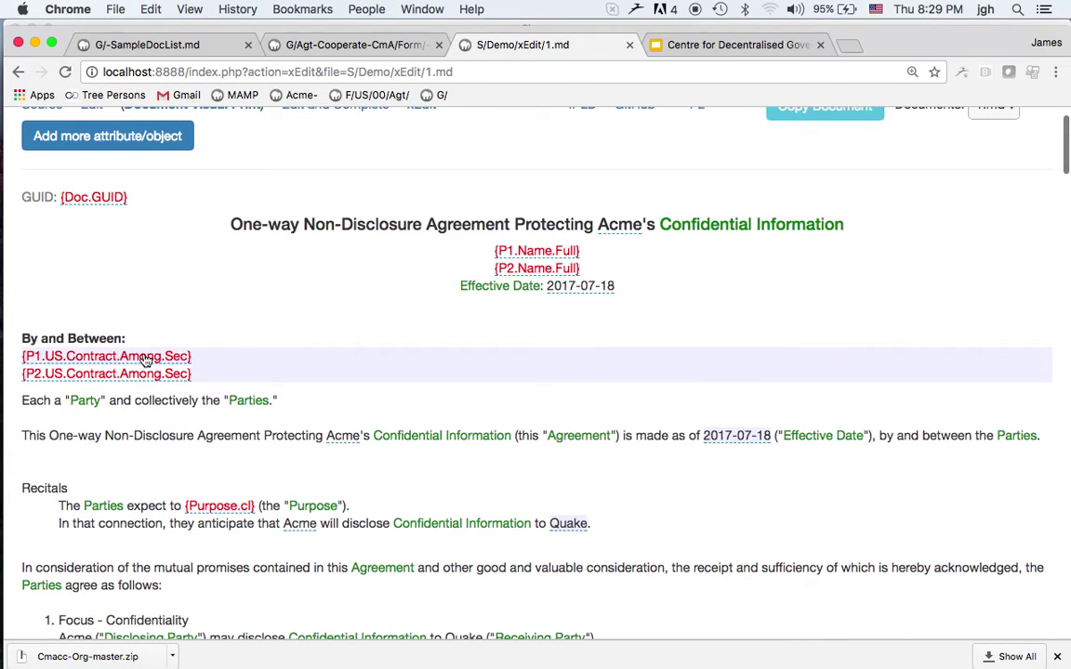
pyautogui.scroll(-15, 147, 360)
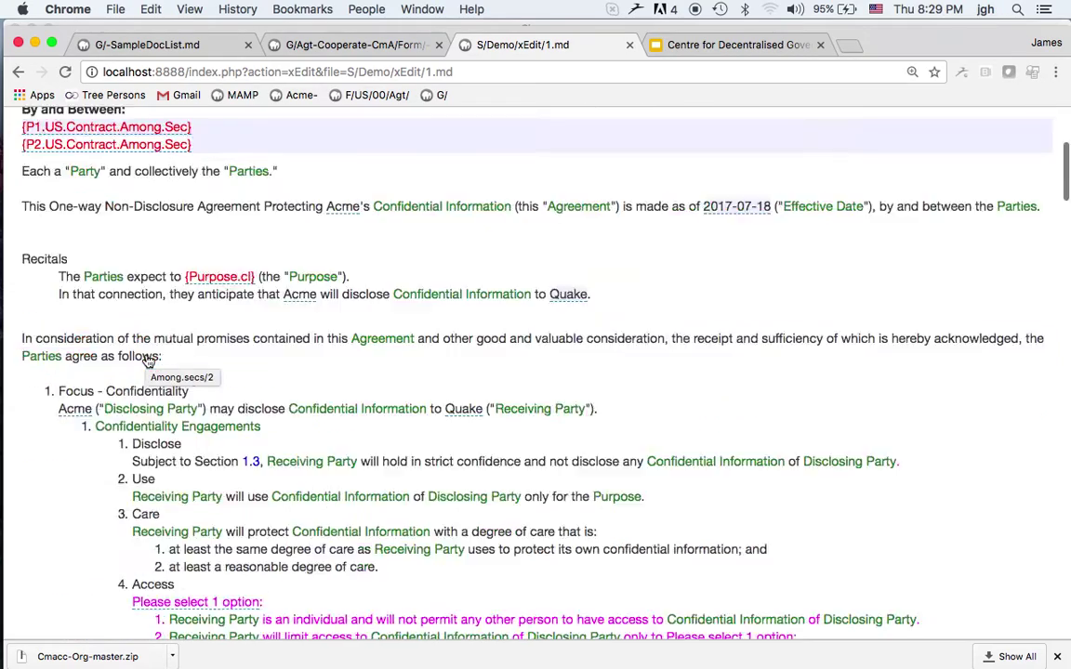
pyautogui.scroll(-15, 147, 362)
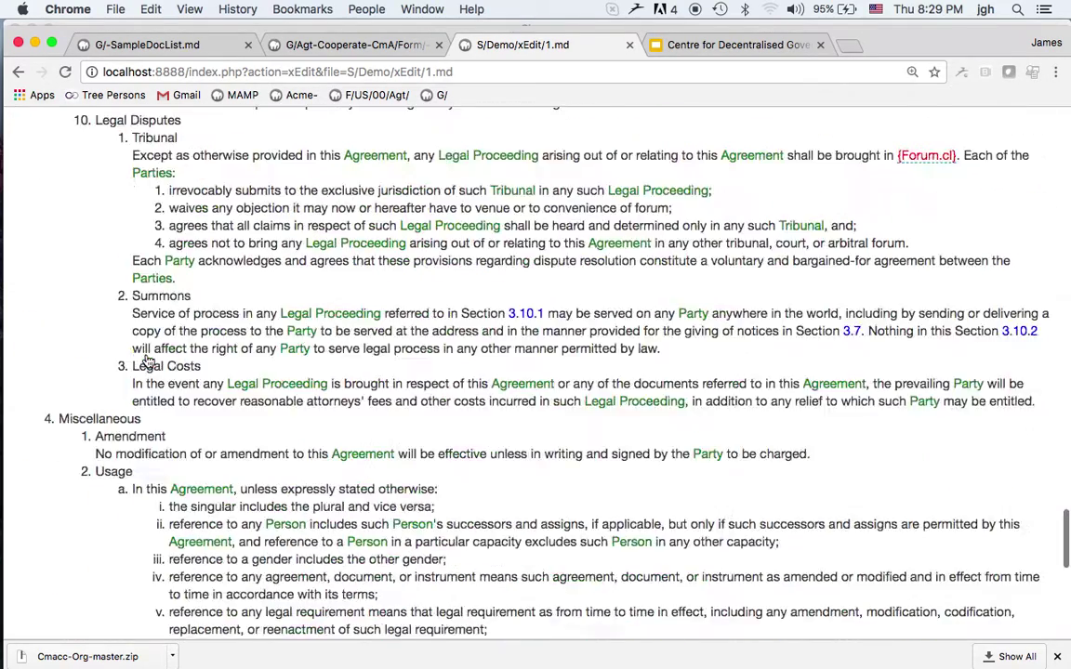
pyautogui.scroll(15, 306, 407)
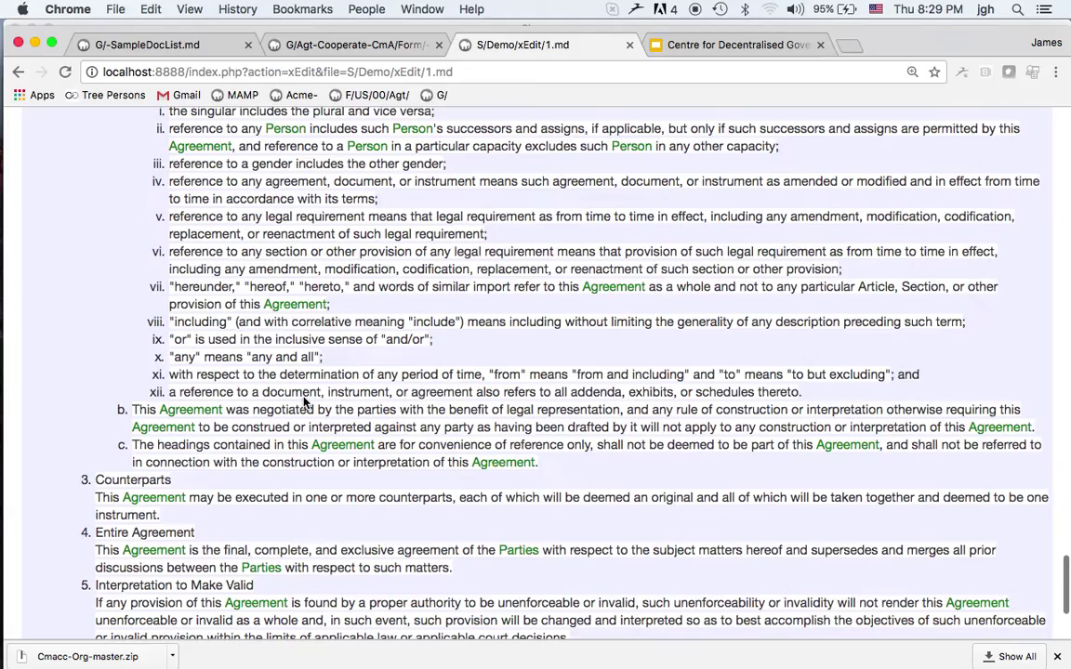
pyautogui.scroll(15, 306, 406)
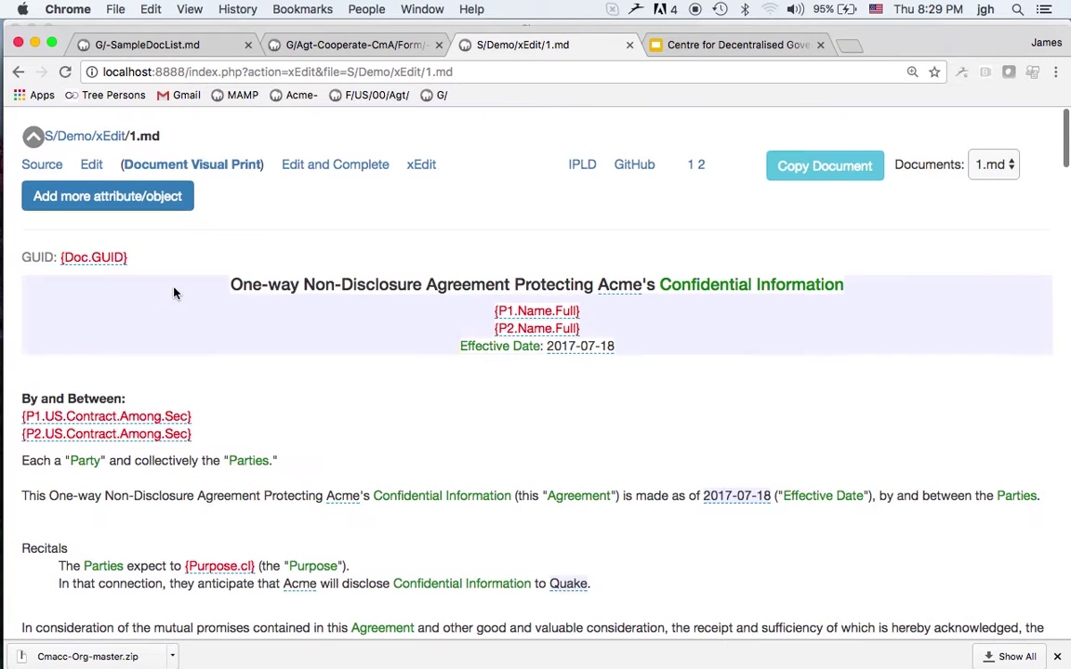
# Start adding attributes to the NDA and enter the first party's object reference as P1.=[G/U/id/acme_incorporated.md].
pyautogui.click(107, 195)
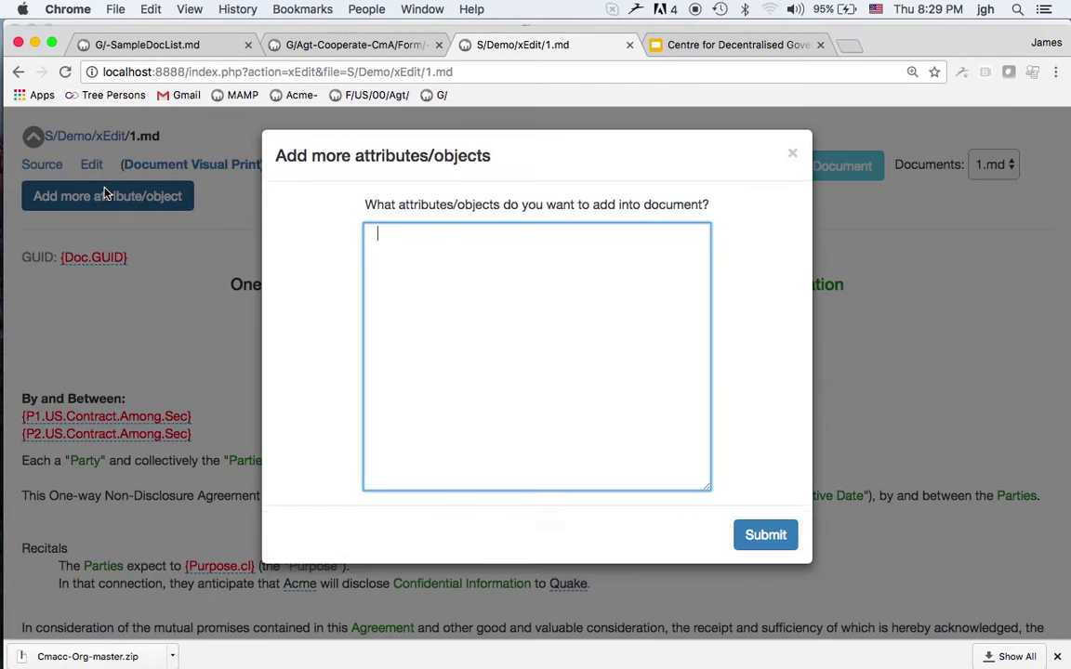
pyautogui.write(')1')
pyautogui.press('BackSpace')
pyautogui.press('BackSpace')
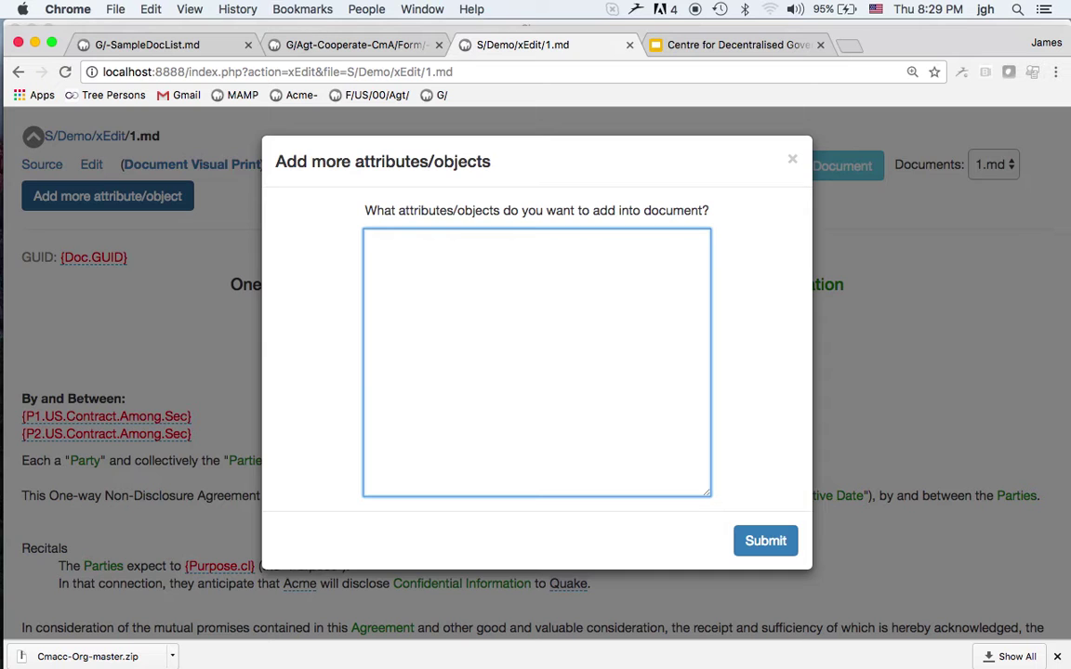
pyautogui.write('P1.=[G/U/id/acme_incorporatied.md')
# Duplicate the P1 line, change the copy to P2.=[G/U/id/quake_incorporated.md], and submit both party objects to the document.
pyautogui.hotkey('shift', 'Left')
pyautogui.hotkey('shift', 'Left')
pyautogui.hotkey('shift', 'Left')
pyautogui.hotkey('shift', 'Left')
pyautogui.hotkey('shift', 'Left')
pyautogui.hotkey('shift', 'Left')
pyautogui.hotkey('shift', 'Left')
pyautogui.hotkey('shift', 'Left')
pyautogui.hotkey('shift', 'Left')
pyautogui.hotkey('shift', 'Left')
pyautogui.hotkey('shift', 'Left')
pyautogui.hotkey('shift', 'Left')
pyautogui.hotkey('shift', 'Left')
pyautogui.hotkey('shift', 'Left')
pyautogui.hotkey('shift', 'Left')
pyautogui.hotkey('shift', 'Left')
pyautogui.hotkey('shift', 'Left')
pyautogui.hotkey('shift', 'Left')
pyautogui.hotkey('shift', 'Left')
pyautogui.hotkey('shift', 'Left')
pyautogui.press('cmd+c')
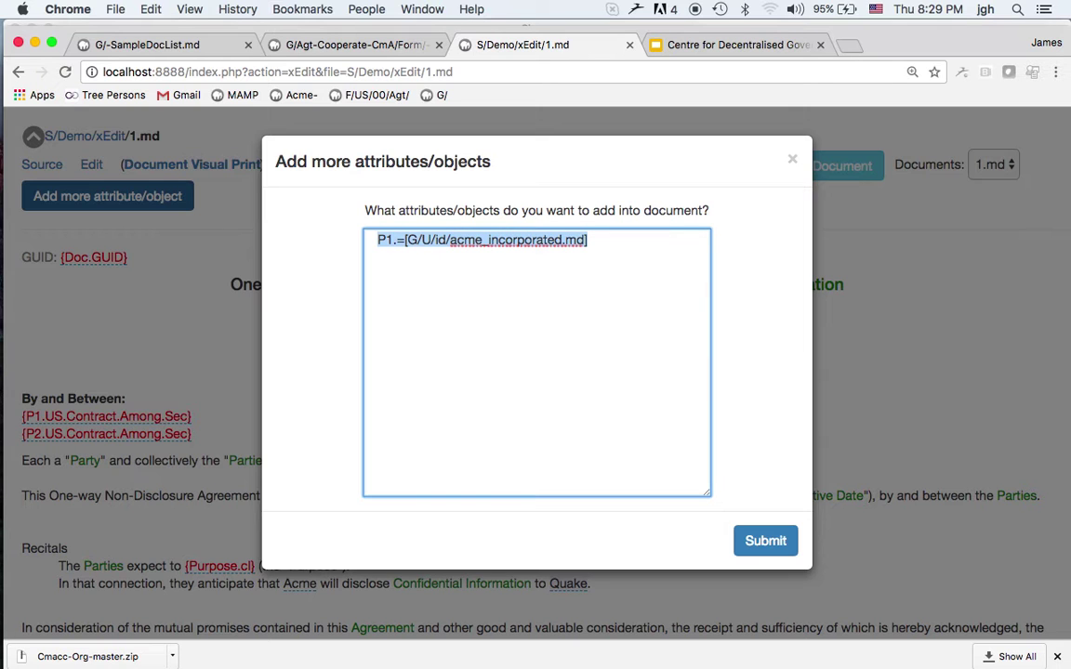
pyautogui.press('Right')
pyautogui.press('Return')
pyautogui.press('Return')
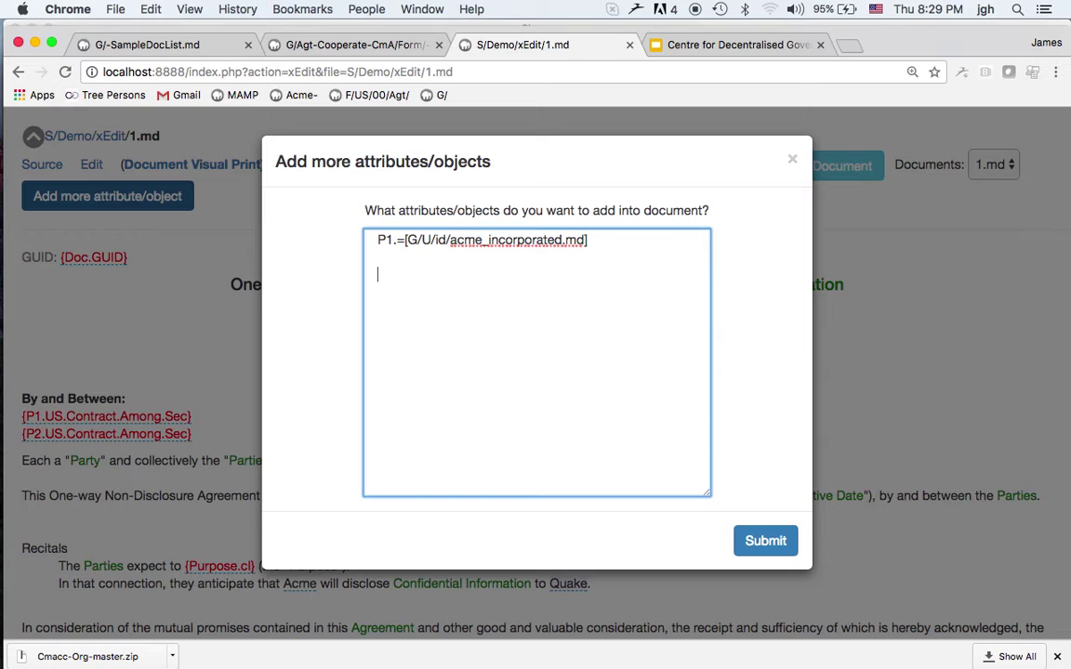
pyautogui.press('cmd+v')
pyautogui.press('super+Left')
pyautogui.press('Right')
pyautogui.press('Right')
pyautogui.write('2')
pyautogui.press('Right')
pyautogui.press('Right')
pyautogui.press('Right')
pyautogui.press('Right')
pyautogui.press('Right')
pyautogui.press('BackSpace')
pyautogui.press('BackSpace')
pyautogui.press('BackSpace')
pyautogui.press('BackSpace')
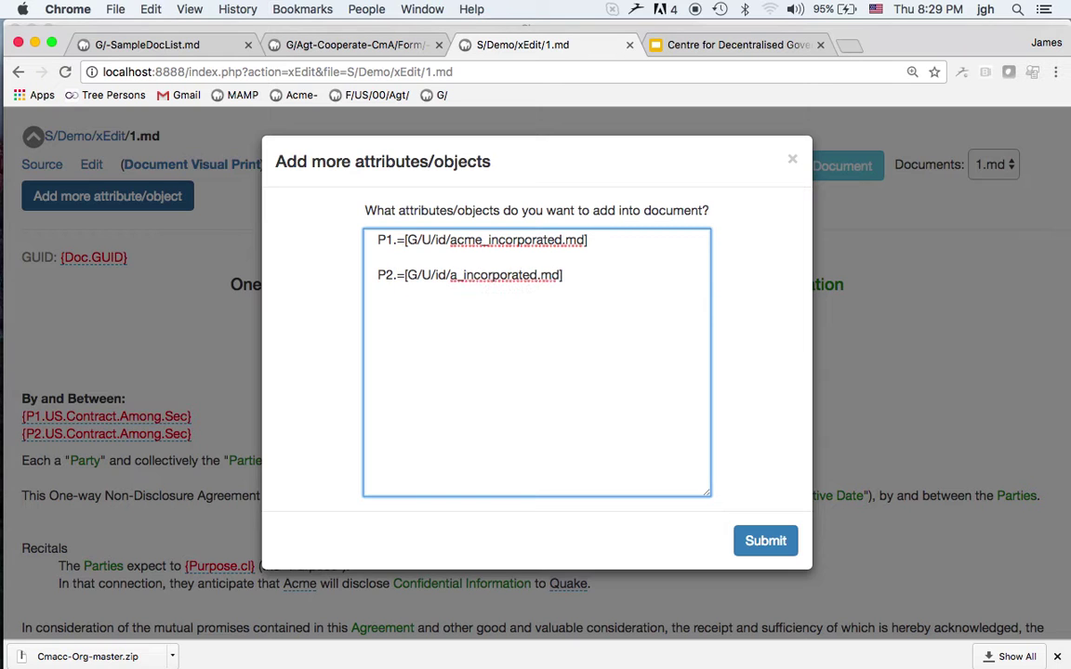
pyautogui.write('quake')
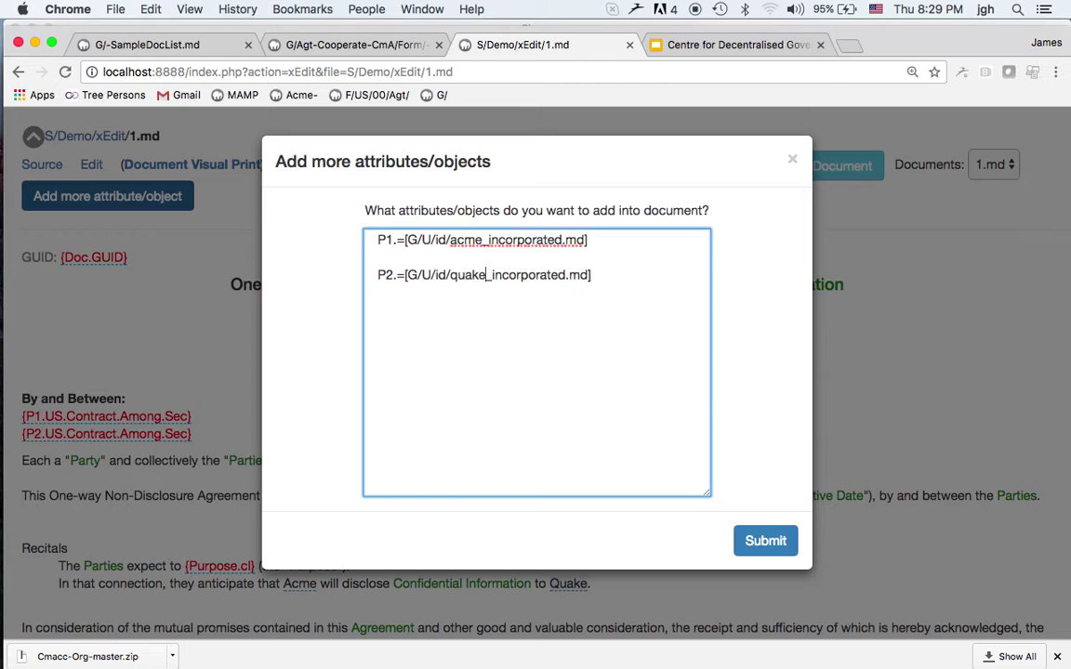
pyautogui.click(765, 543)
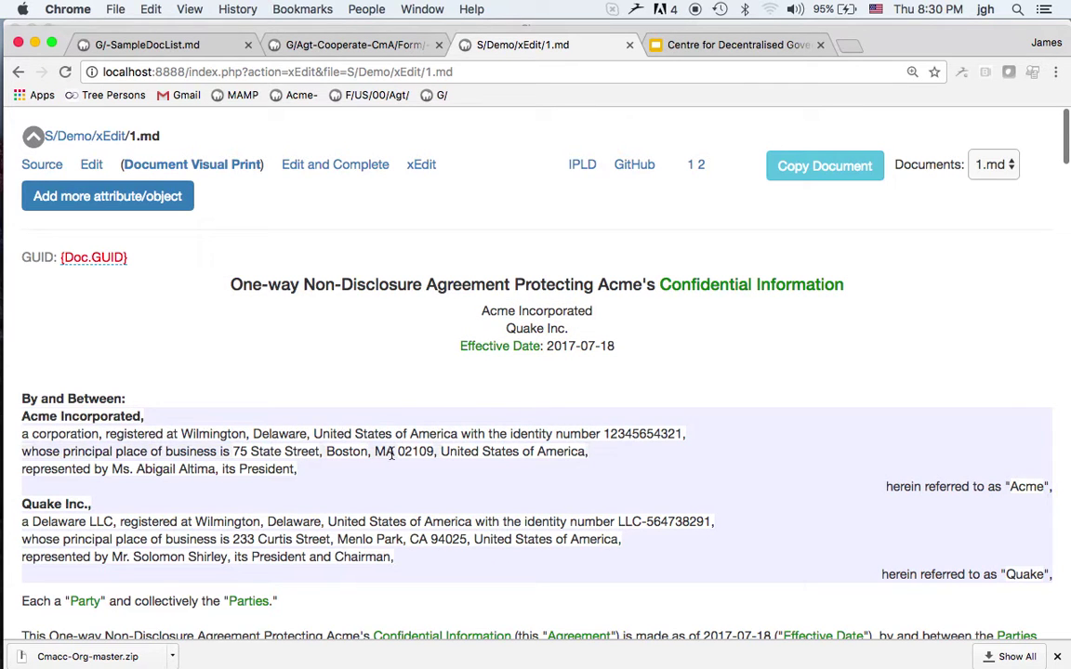
# Look through the NDA from the party details to the Signature section, and open the Purpose.cl placeholder in the recitals.
pyautogui.moveTo(392, 453)
pyautogui.scroll(-20, 391, 453)
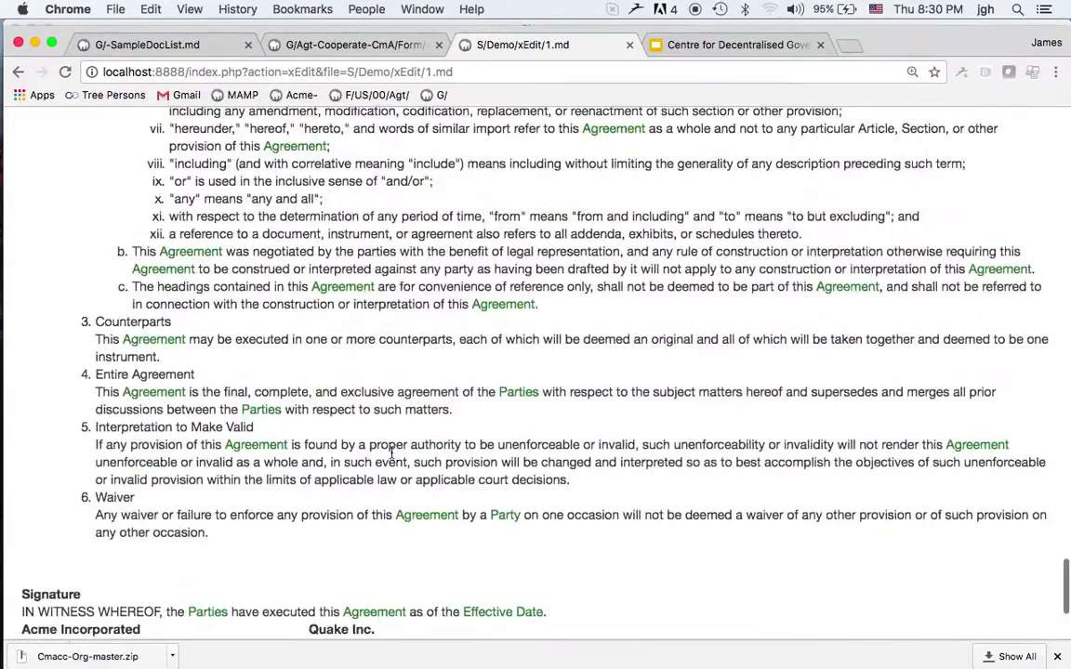
pyautogui.scroll(-5, 391, 453)
pyautogui.scroll(20, 272, 372)
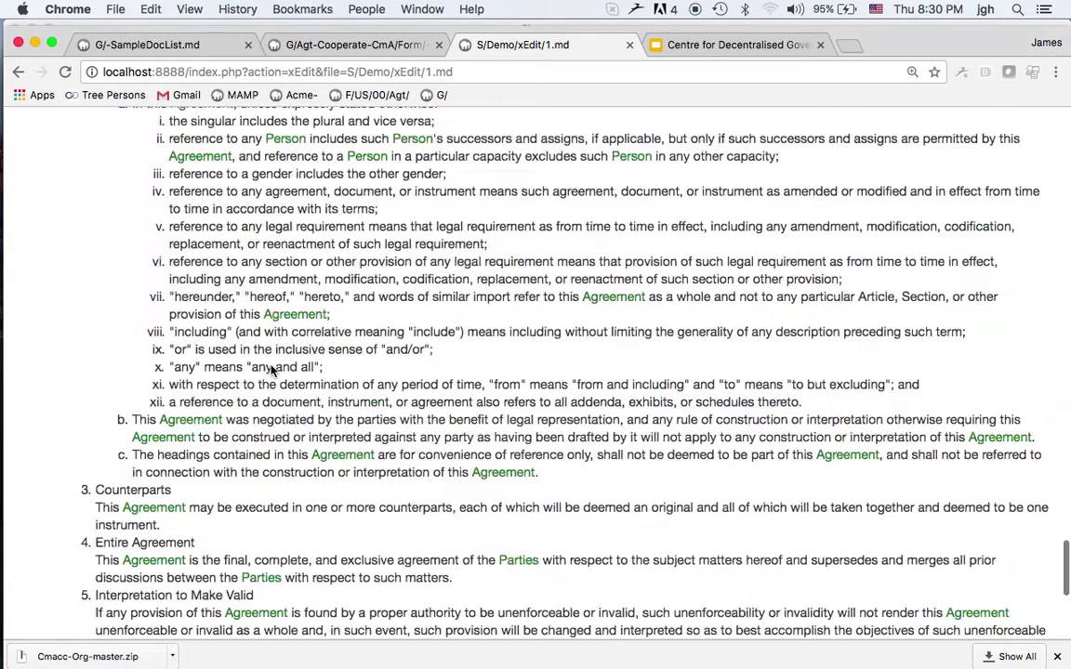
pyautogui.scroll(10, 272, 372)
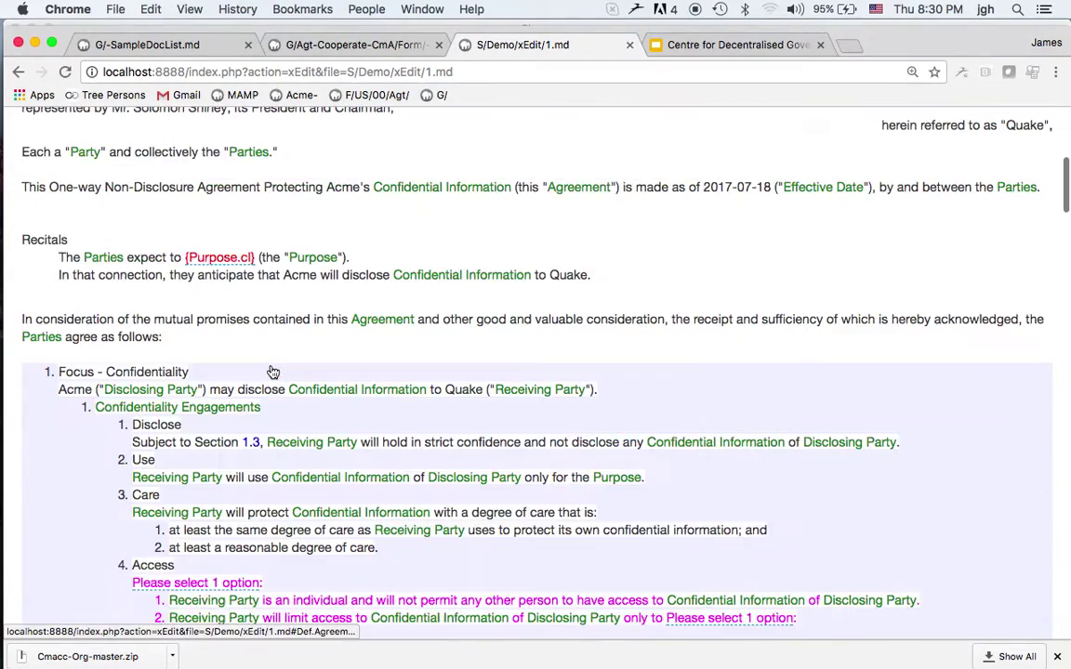
pyautogui.scroll(-2, 271, 368)
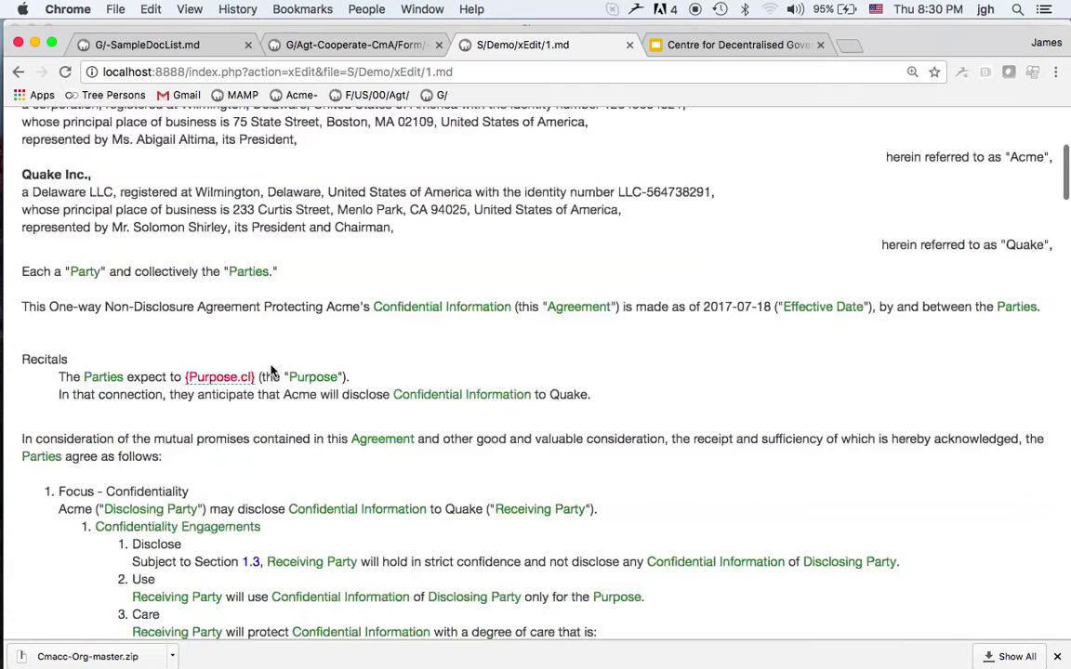
pyautogui.click(218, 380)
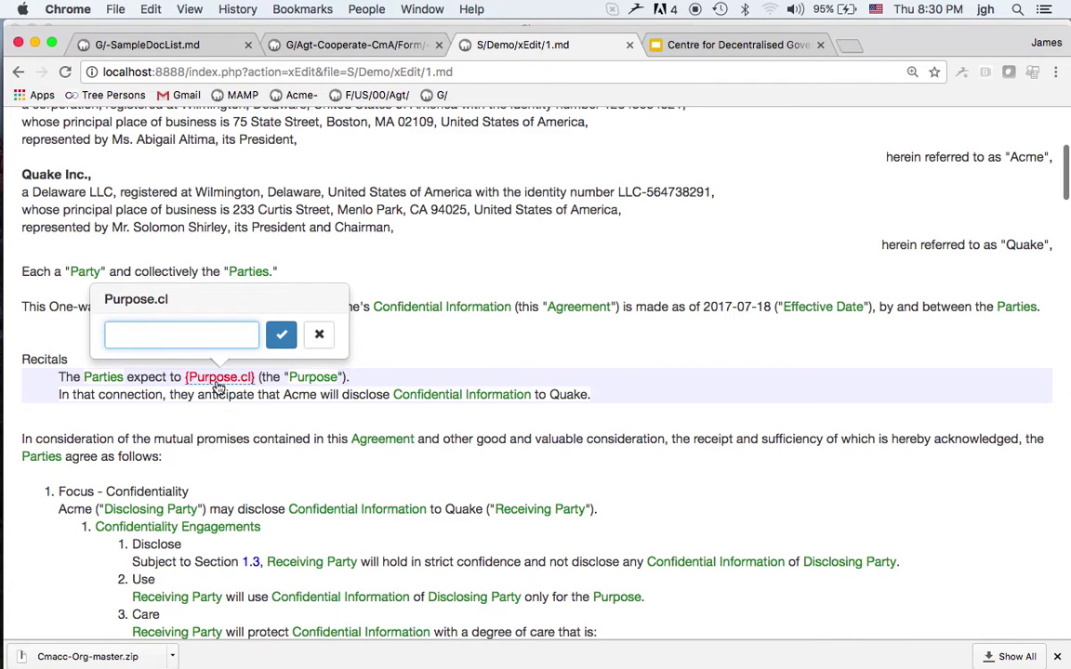
# Copy the document to a new file named 2.md in S/Demo/xEdit/.
pyautogui.scroll(7, 574, 270)
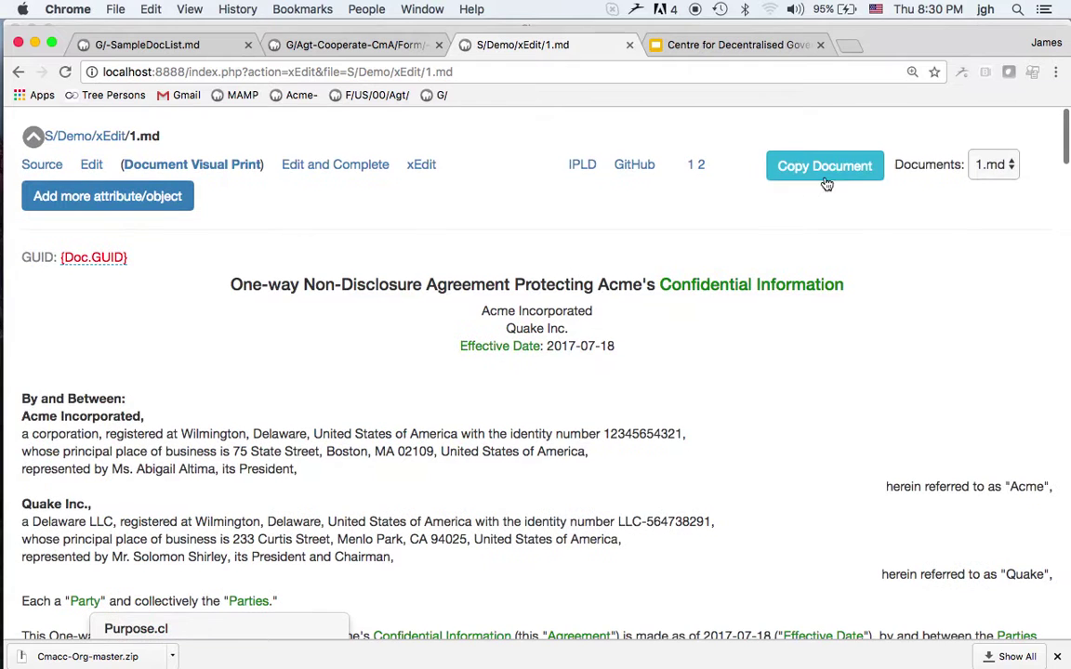
pyautogui.click(842, 169)
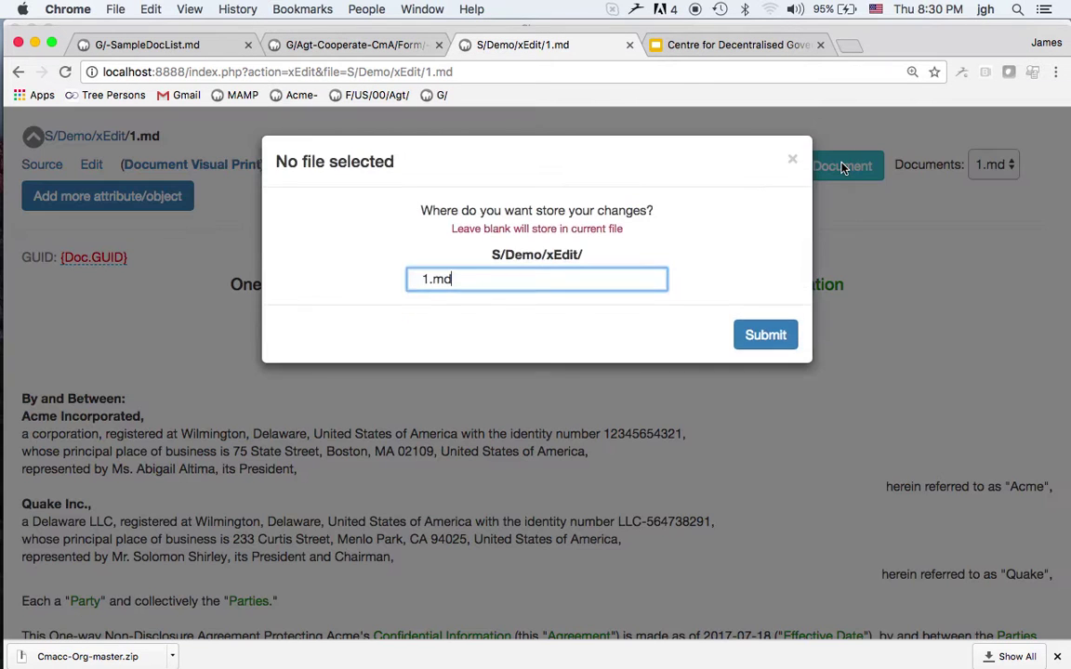
pyautogui.press('Left')
pyautogui.press('Left')
pyautogui.press('Left')
pyautogui.press('BackSpace')
pyautogui.write('2')
pyautogui.click(767, 337)
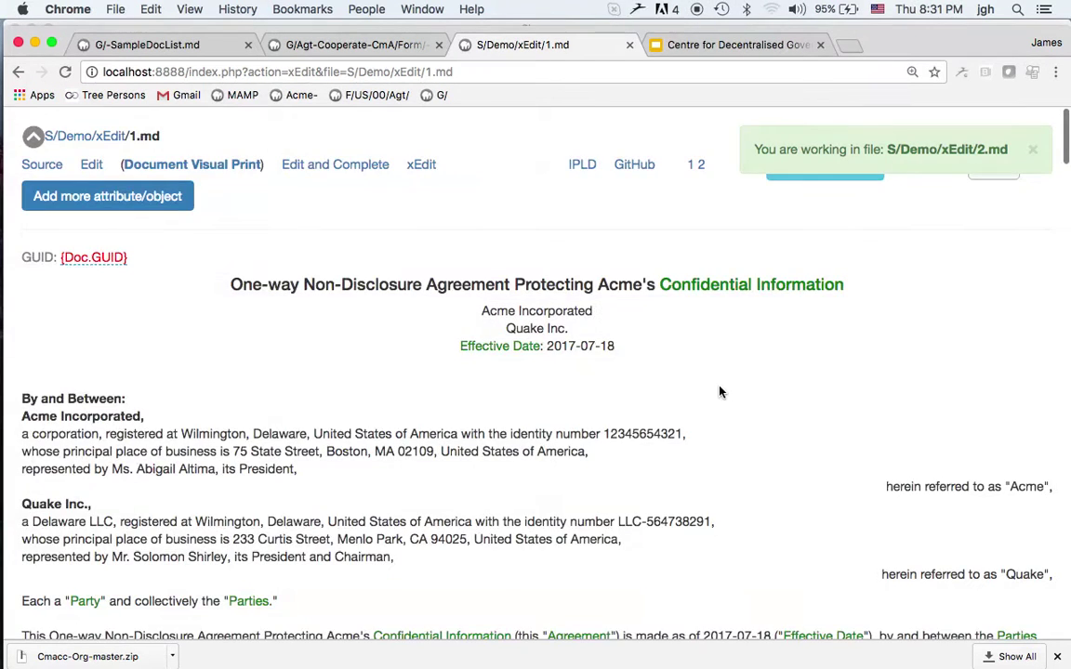
# Fill the Purpose.cl placeholder in the recitals with "discuss a business relationship".
pyautogui.scroll(-5, 720, 391)
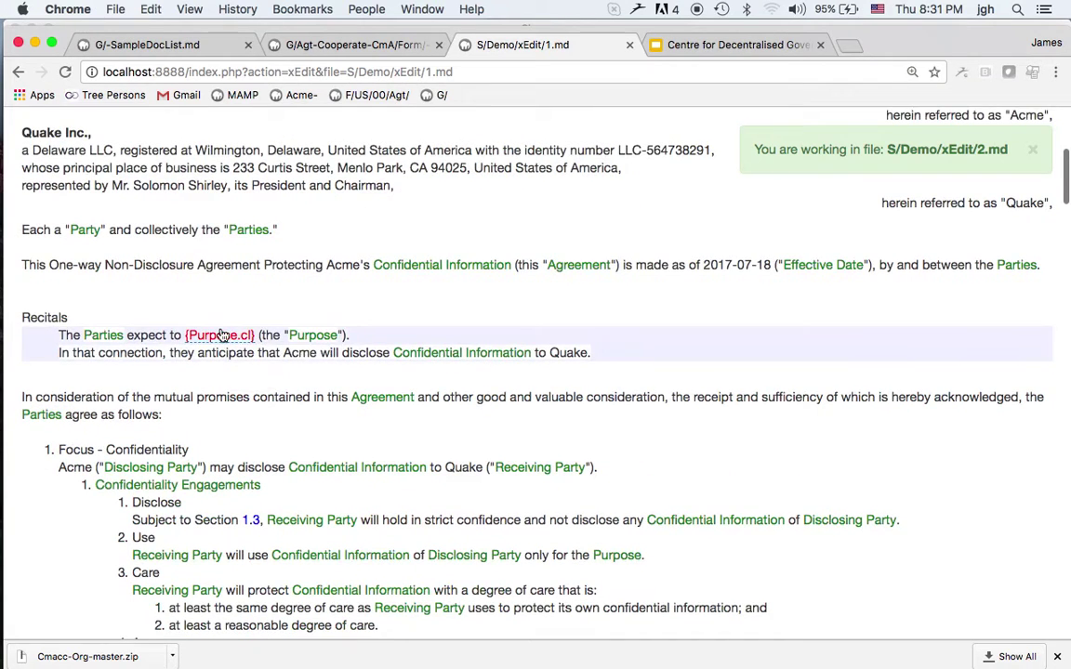
pyautogui.click(219, 337)
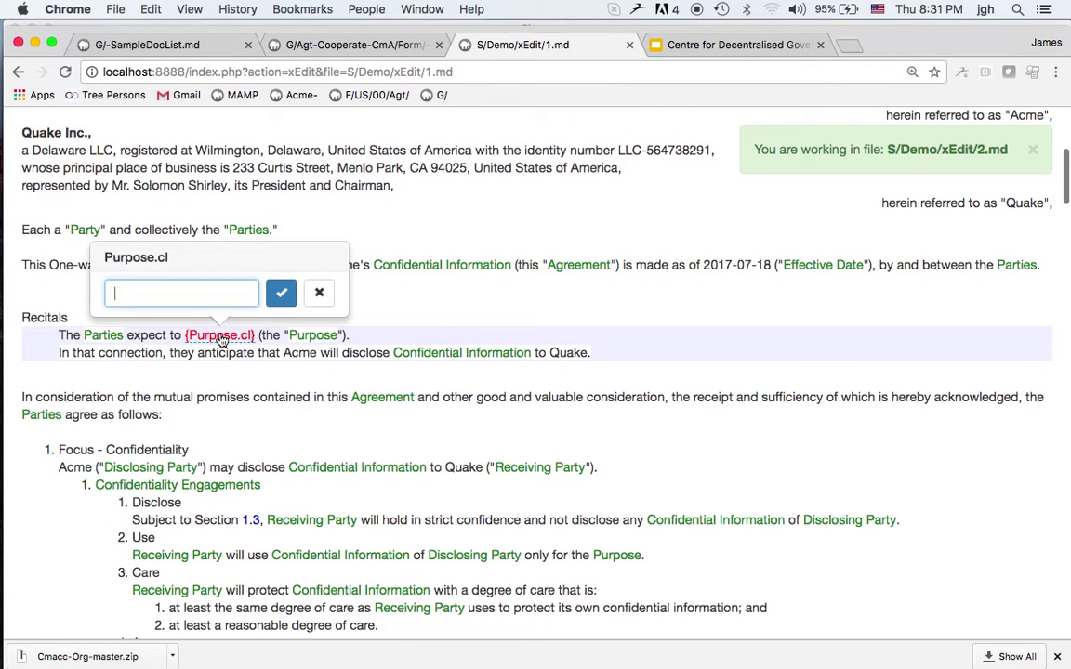
pyautogui.write('discuss a b')
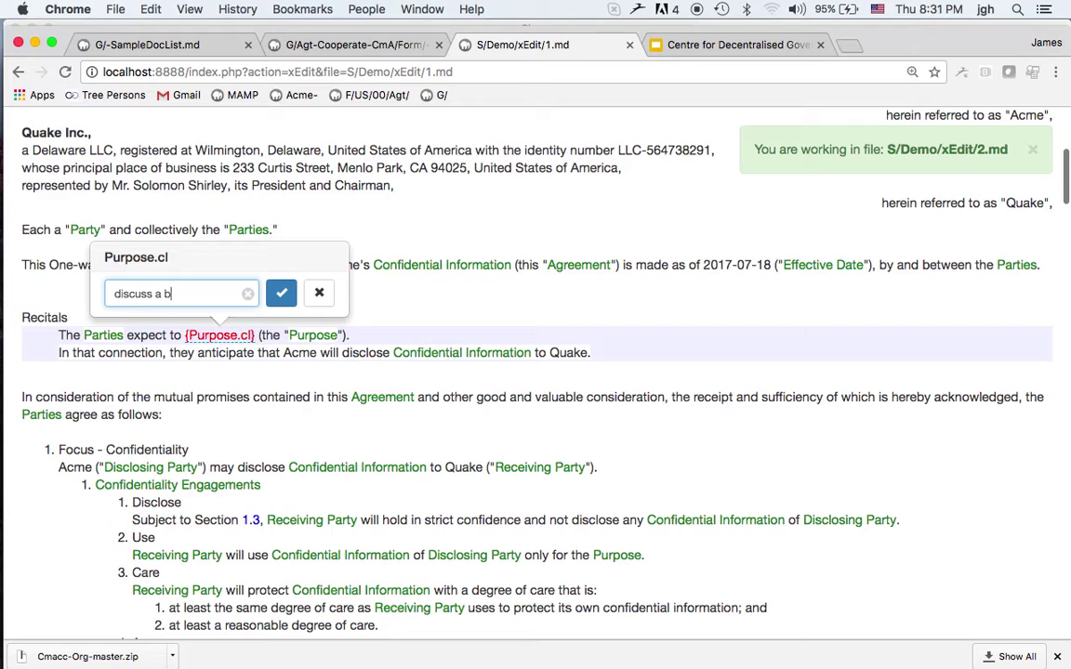
pyautogui.write('usiness relationship')
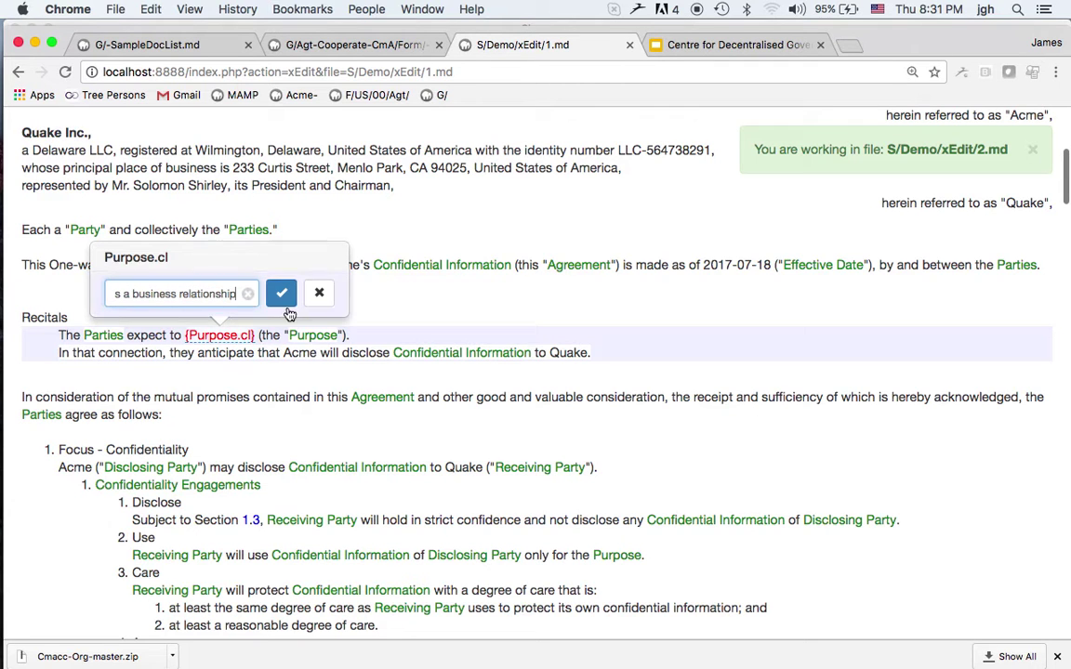
pyautogui.click(282, 294)
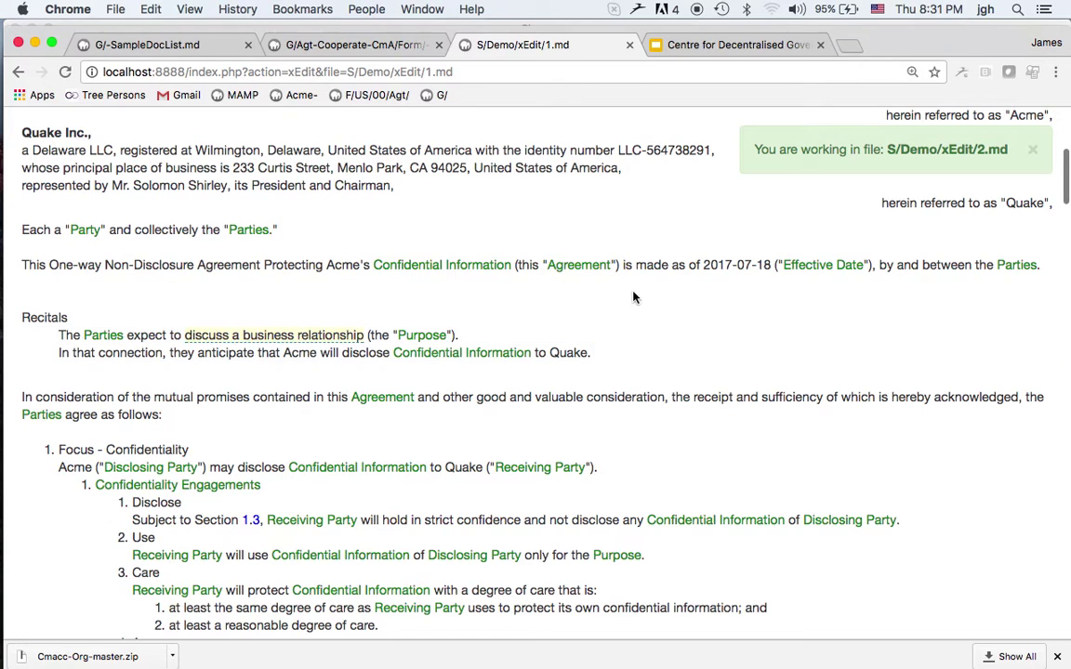
# Choose option 2 for the Access clause, so that the Receiving Party will limit access to Confidential Information.
pyautogui.scroll(-5, 536, 366)
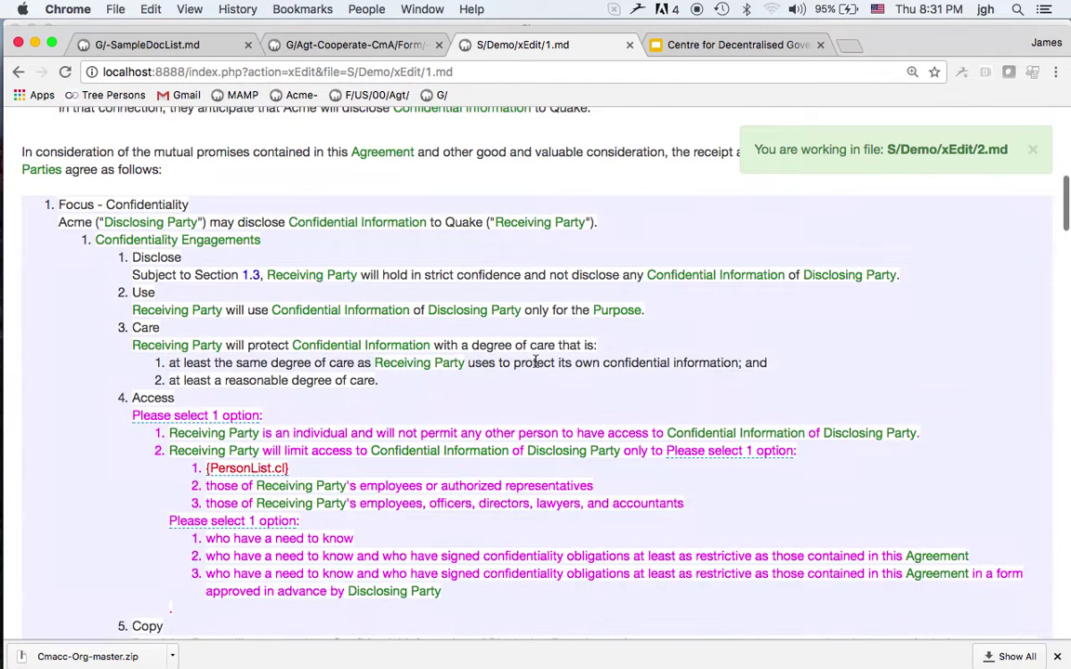
pyautogui.click(195, 418)
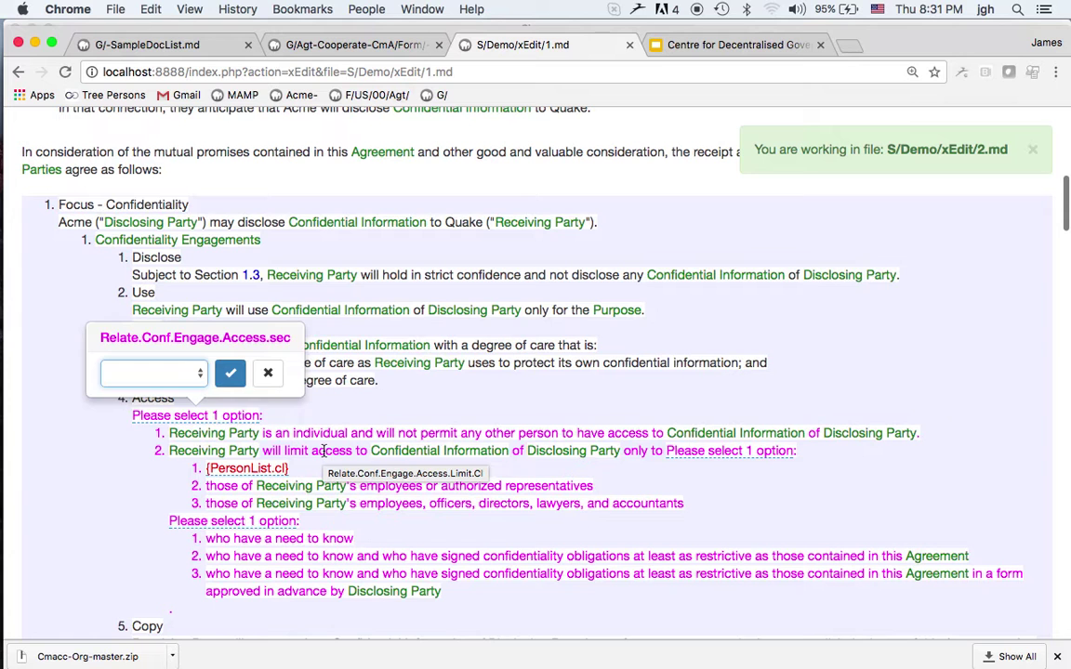
pyautogui.click(191, 376)
pyautogui.click(168, 389)
pyautogui.click(230, 373)
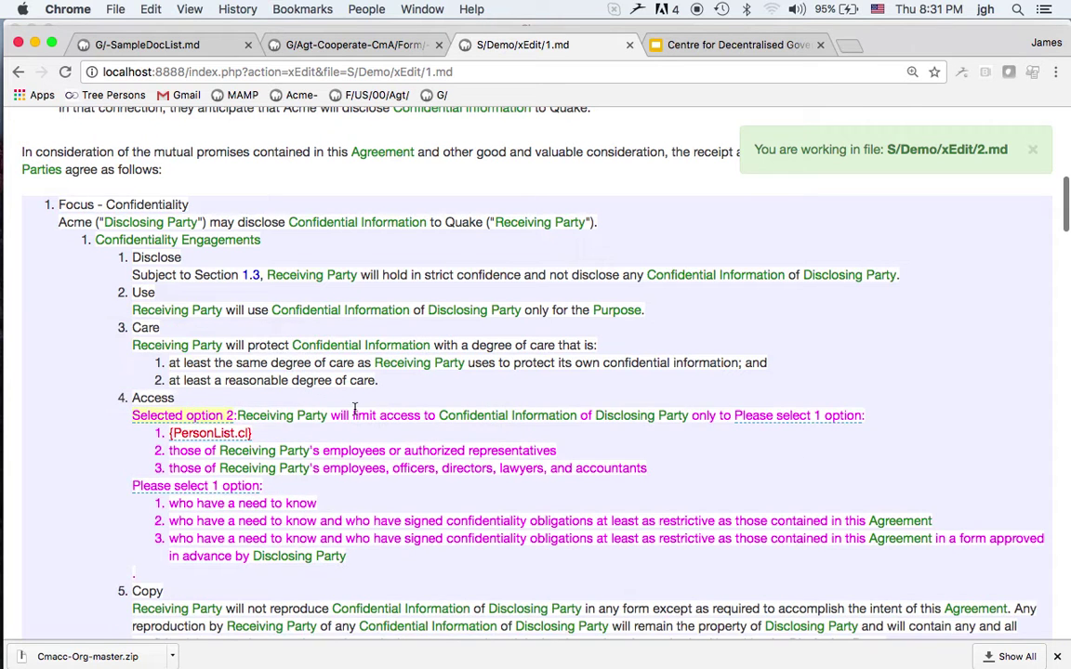
# Choose option 3 for the Access clause's role, covering the Receiving Party's employees, officers, directors, lawyers, and accountants.
pyautogui.click(775, 419)
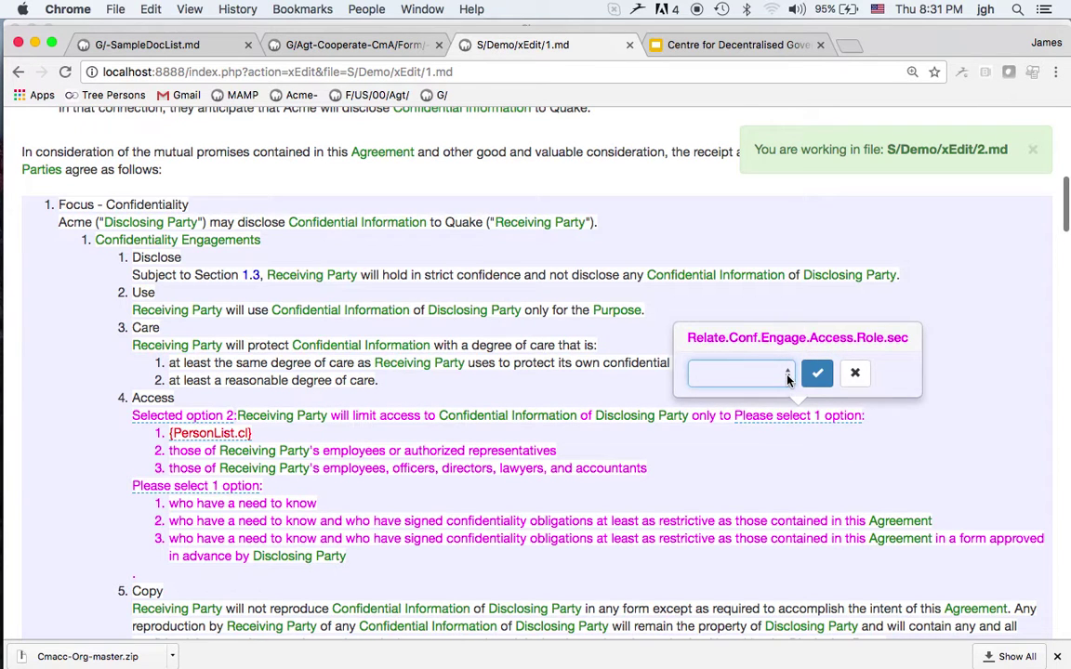
pyautogui.click(788, 376)
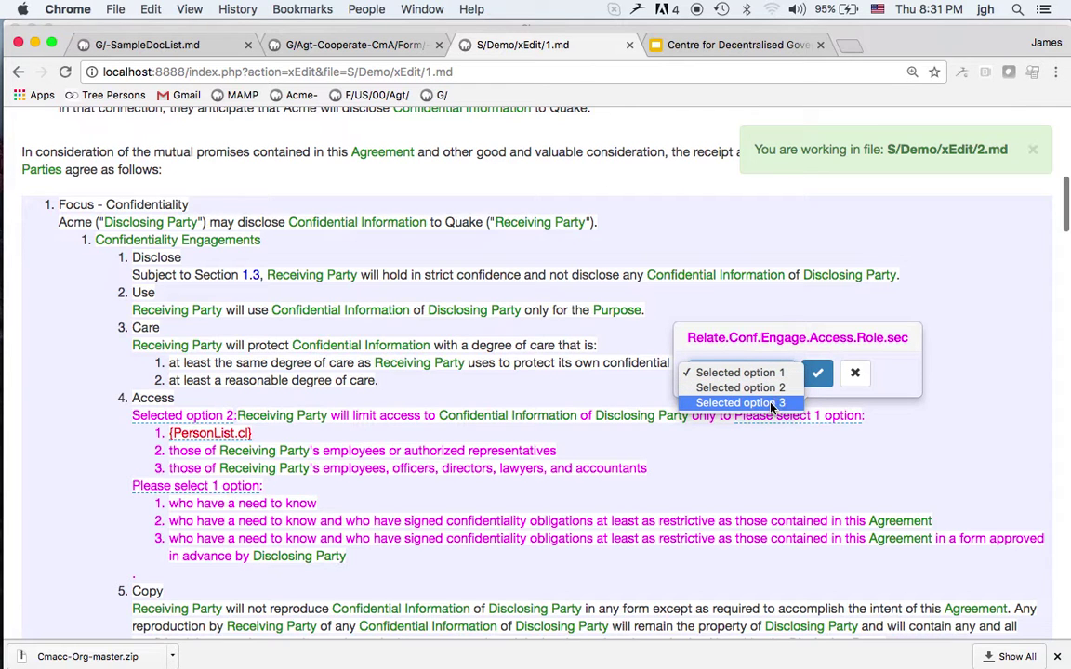
pyautogui.click(771, 404)
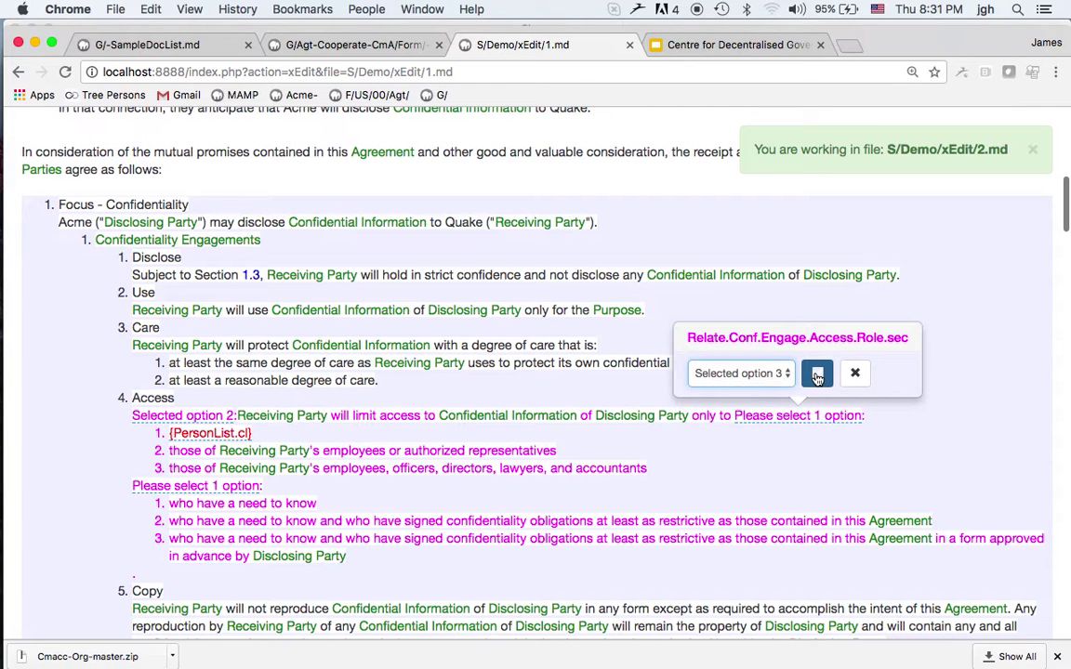
pyautogui.click(818, 375)
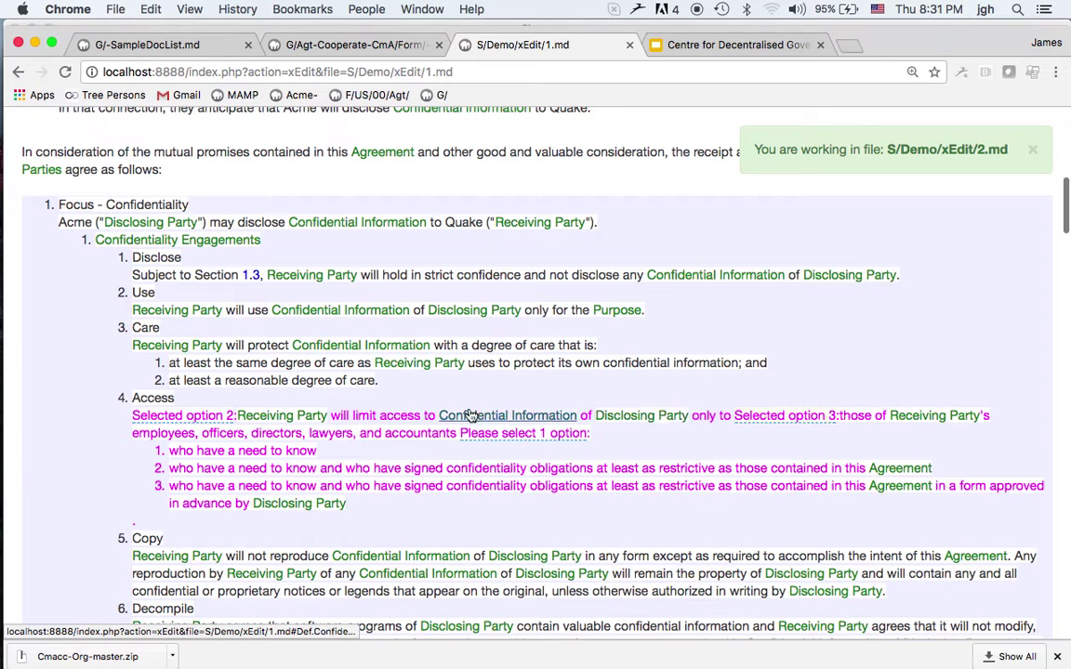
# Choose option 2 for the Access clause's condition, requiring a need to know and signed confidentiality obligations.
pyautogui.click(538, 437)
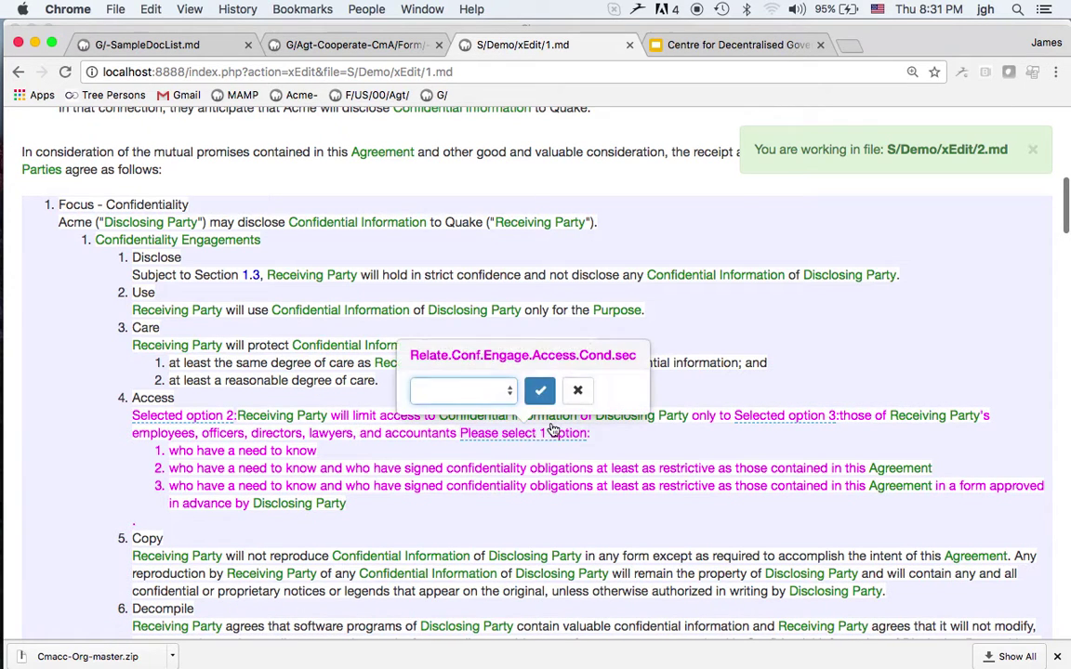
pyautogui.click(510, 397)
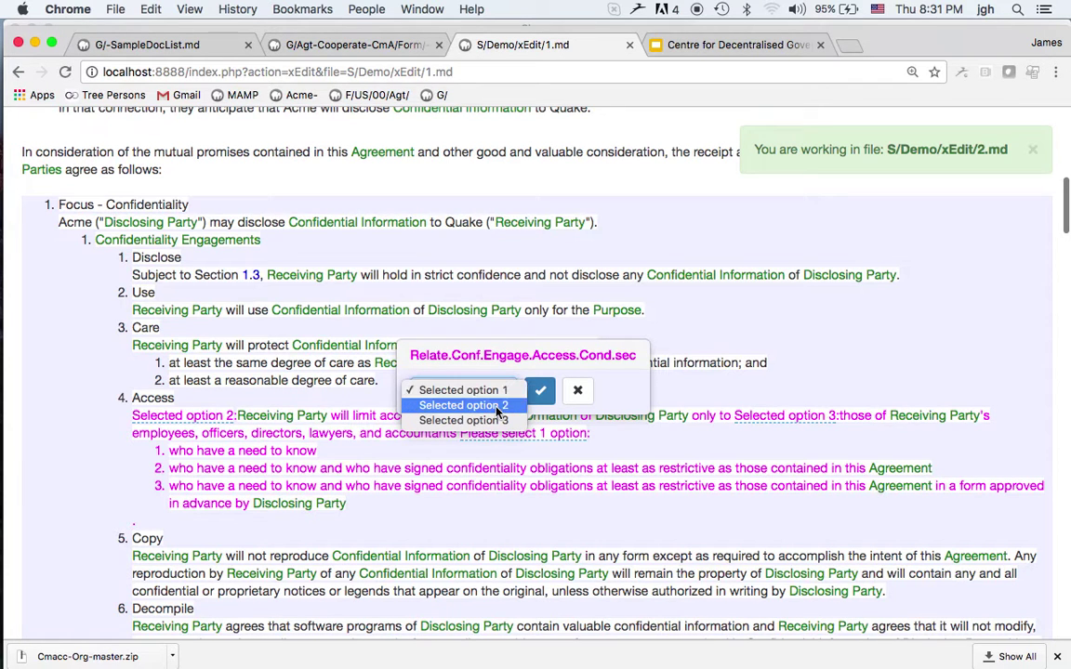
pyautogui.click(500, 407)
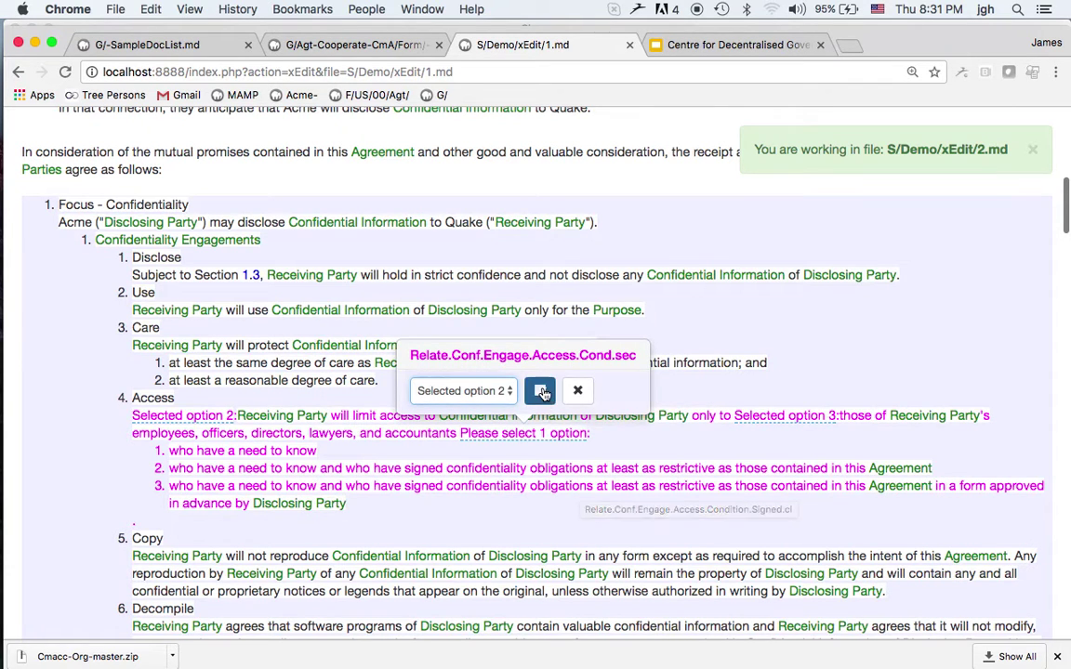
pyautogui.click(542, 392)
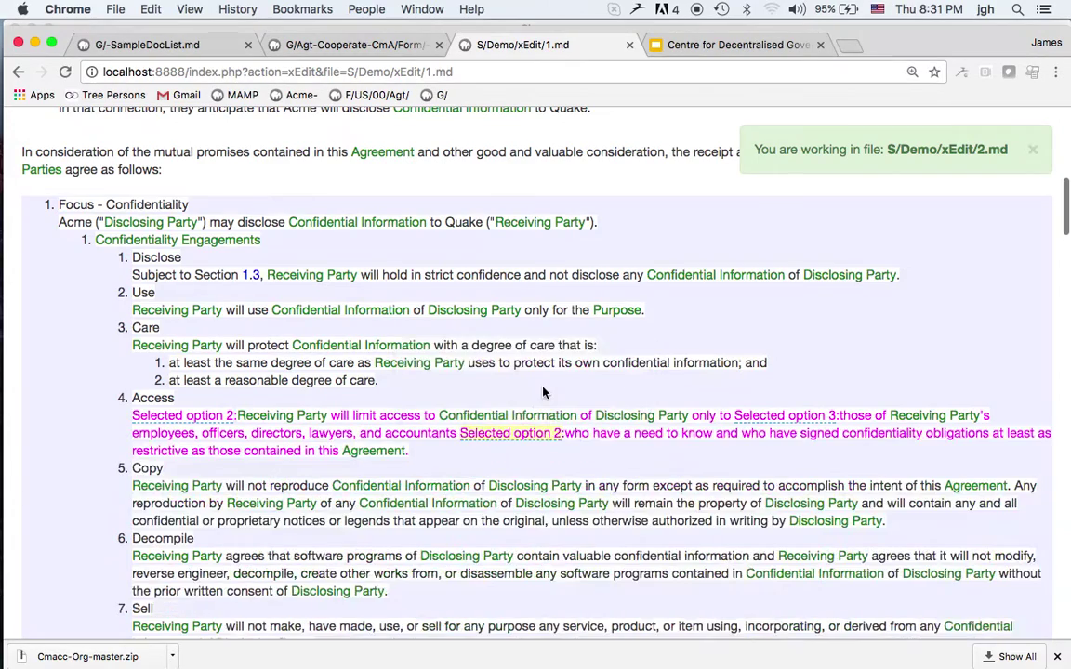
# Read through the NDA's clauses following Access, including Term of Confidentiality, Exceptions to Confidentiality and Definitions.
pyautogui.scroll(-2, 656, 363)
pyautogui.scroll(-2, 730, 410)
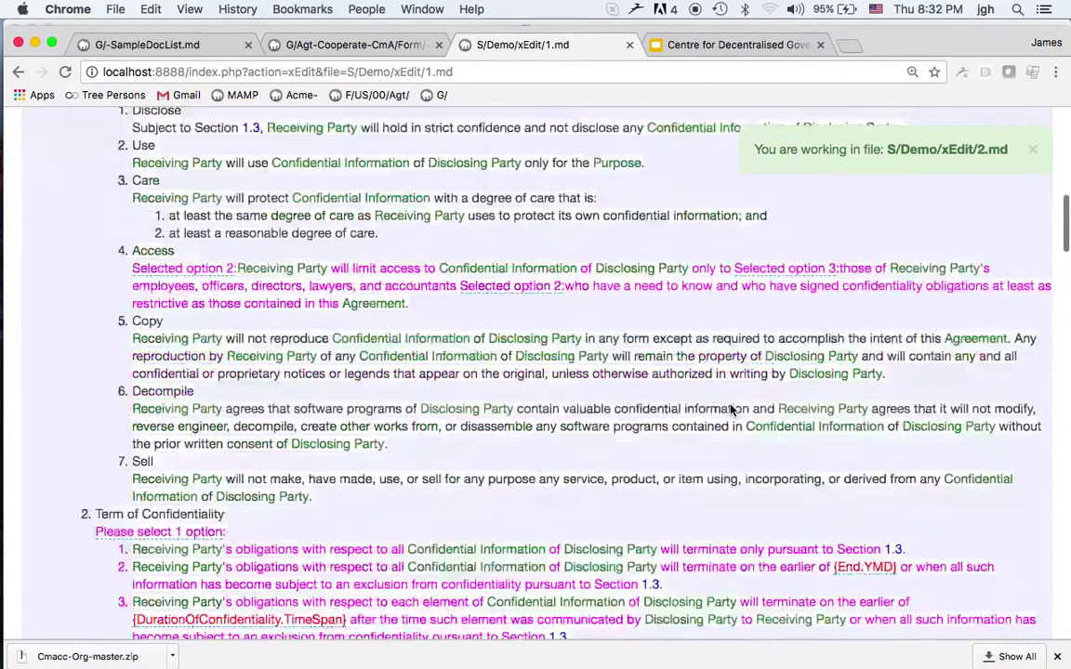
pyautogui.scroll(-1, 731, 407)
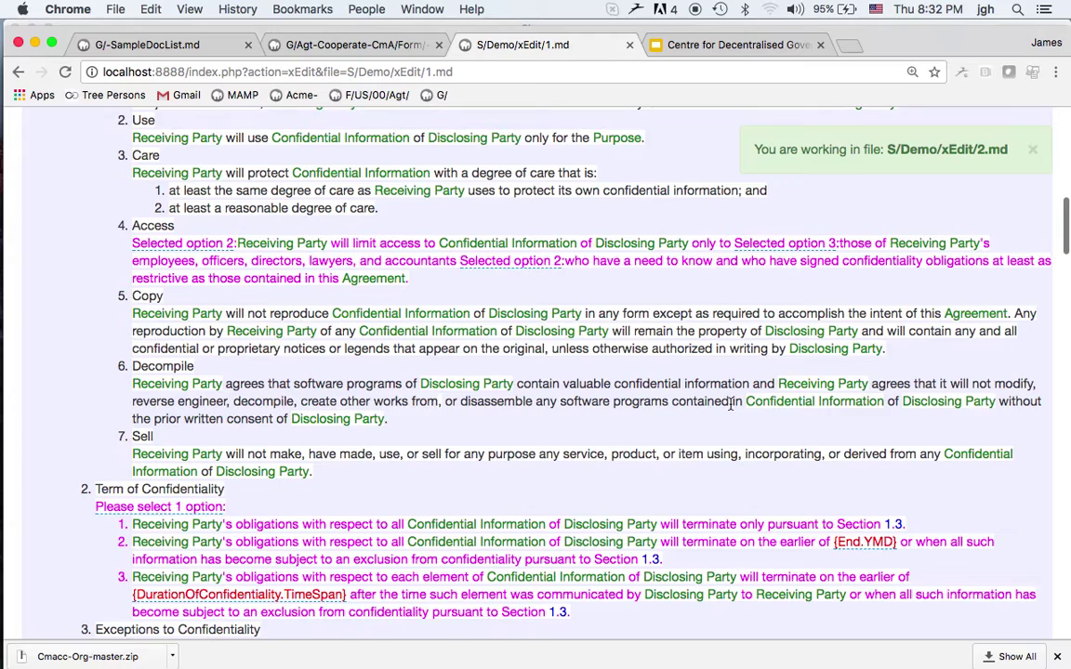
pyautogui.scroll(-4, 623, 317)
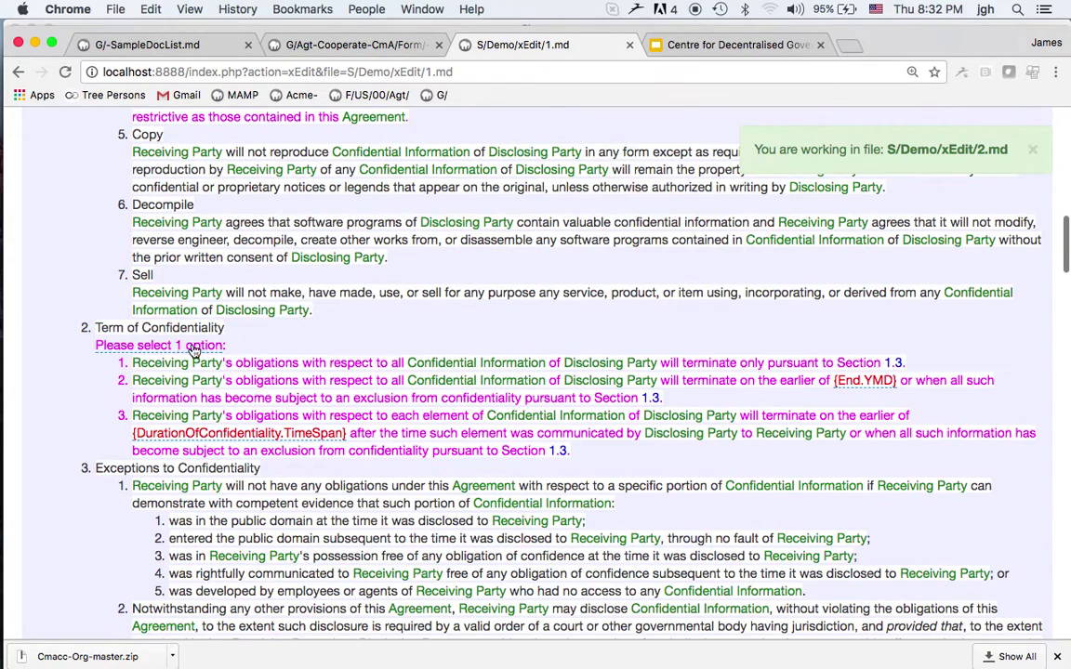
pyautogui.scroll(-7, 521, 358)
pyautogui.scroll(-5, 519, 358)
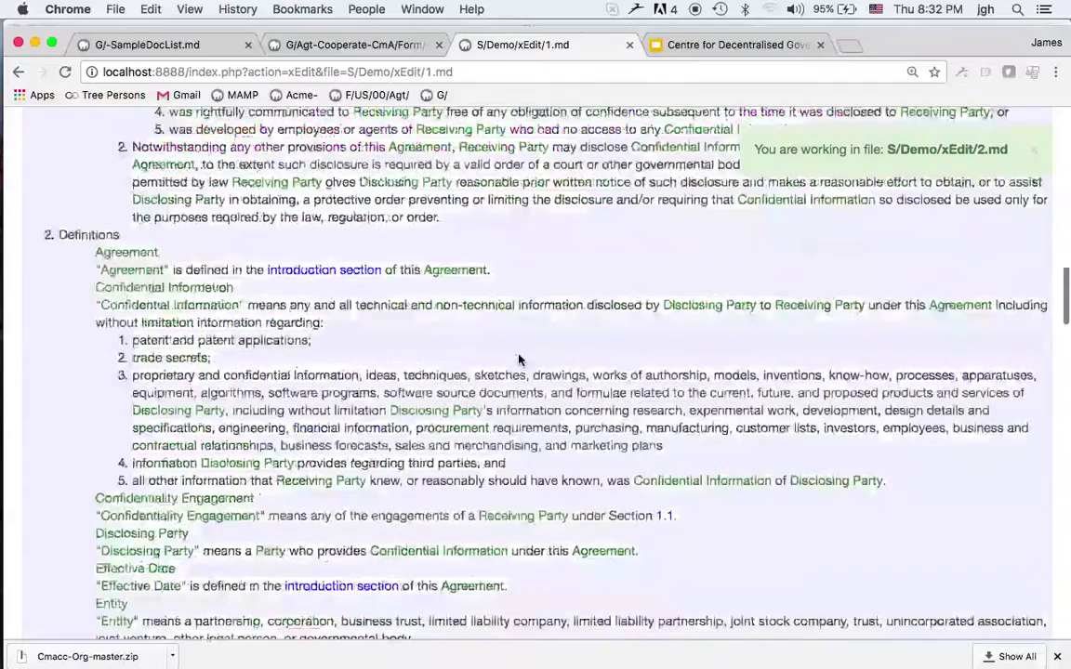
pyautogui.scroll(12, 651, 279)
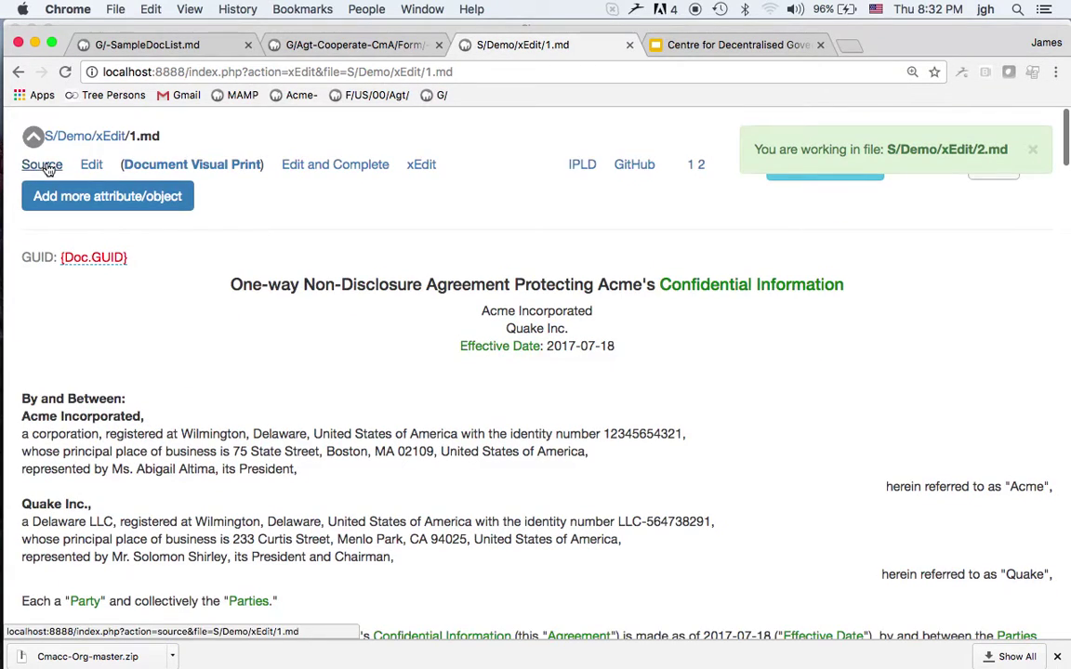
# View the source of S/Demo/xEdit/1.md, followed by the source of S/Demo/xEdit/2.md.
pyautogui.click(45, 167)
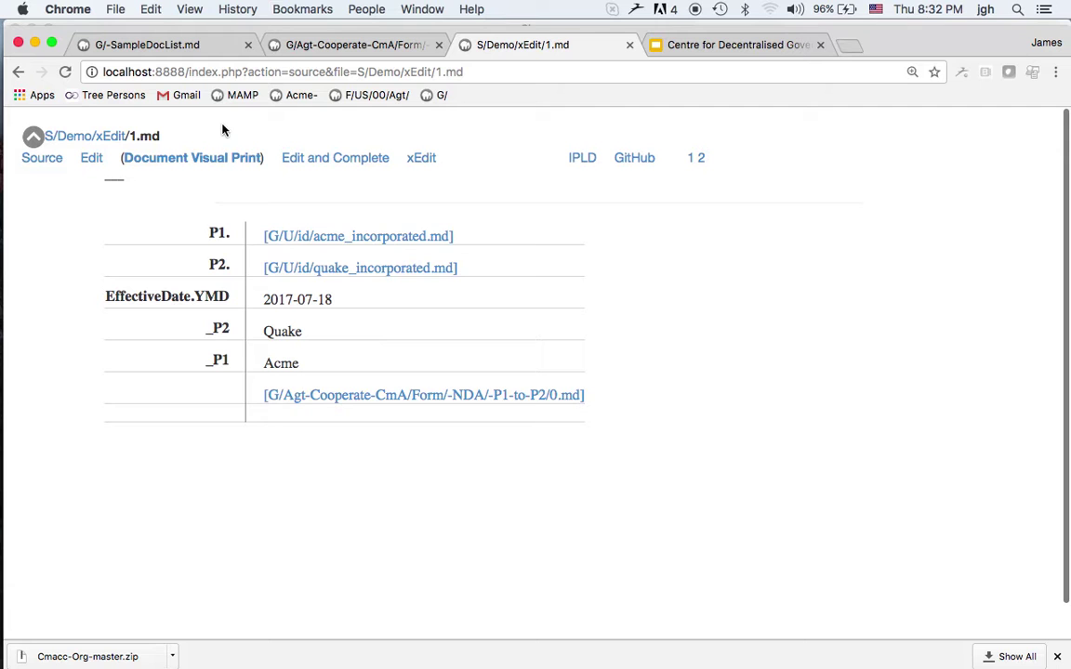
pyautogui.click(444, 72)
pyautogui.click(443, 71)
pyautogui.press('Delete')
pyautogui.write('2')
pyautogui.press('Return')
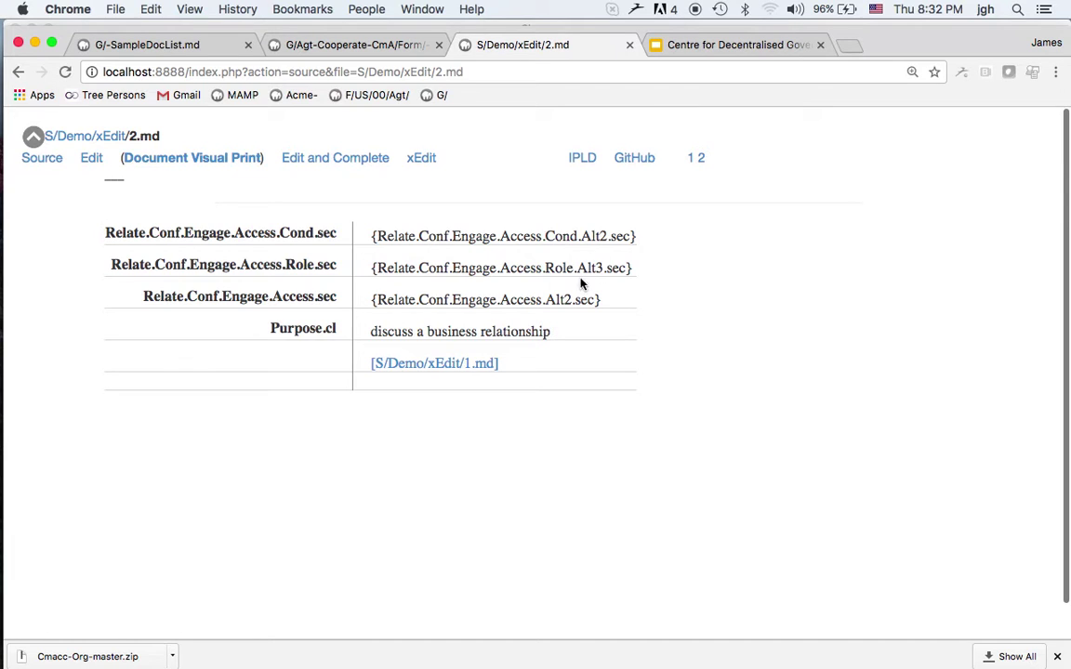
# Open S/Demo/xEdit/2.md in xEdit and check the Access clause and the clauses following it.
pyautogui.click(421, 158)
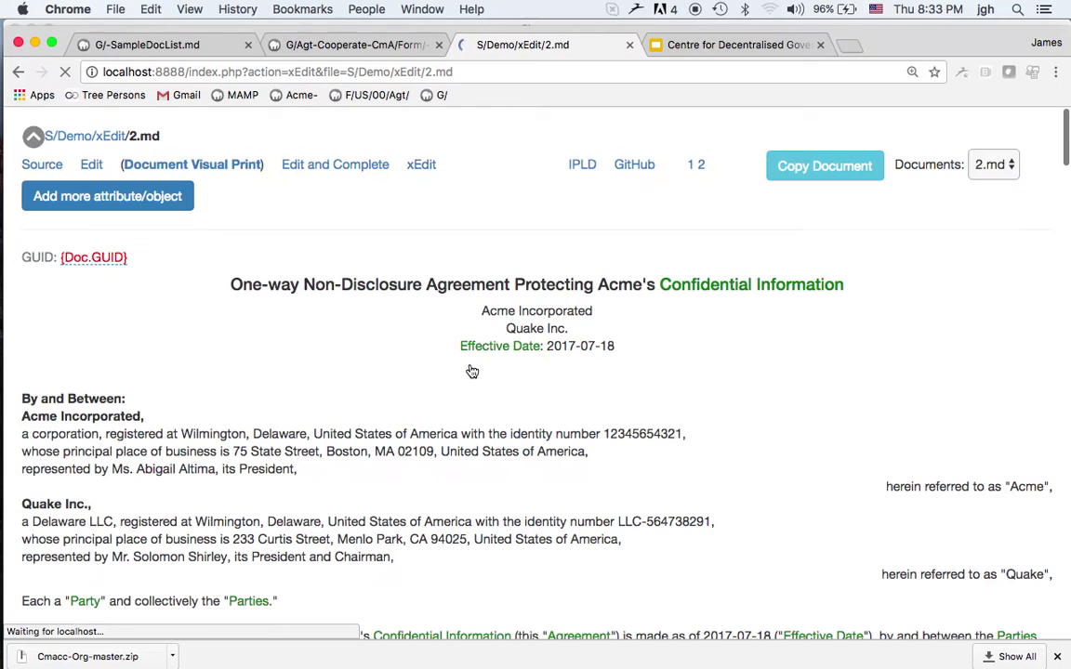
pyautogui.scroll(-5, 472, 370)
pyautogui.scroll(-10, 472, 370)
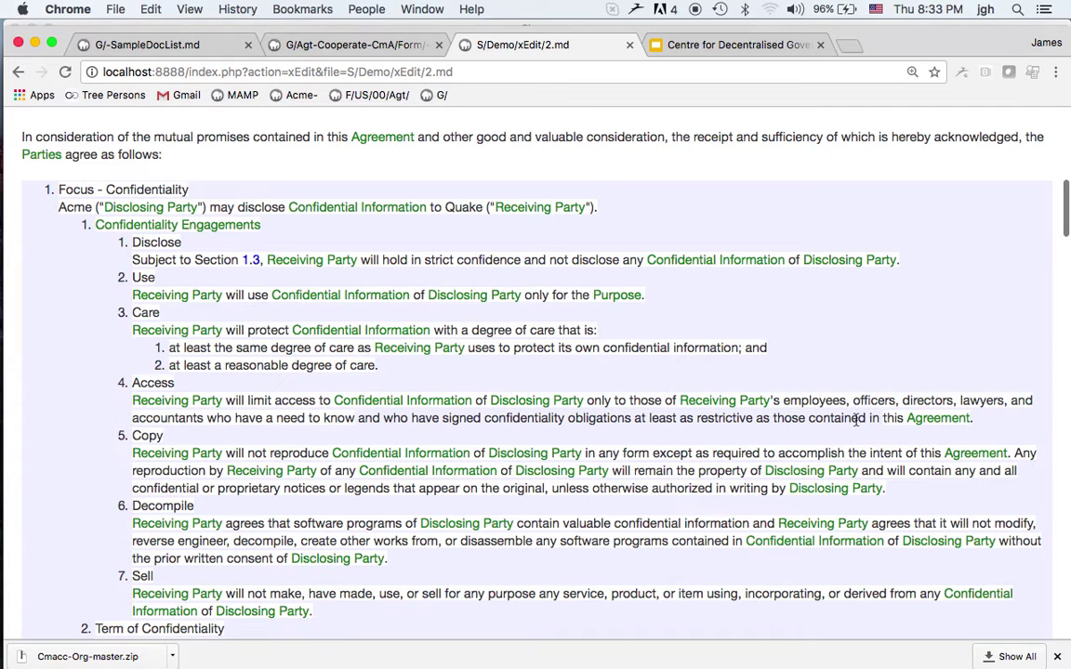
pyautogui.scroll(-5, 908, 371)
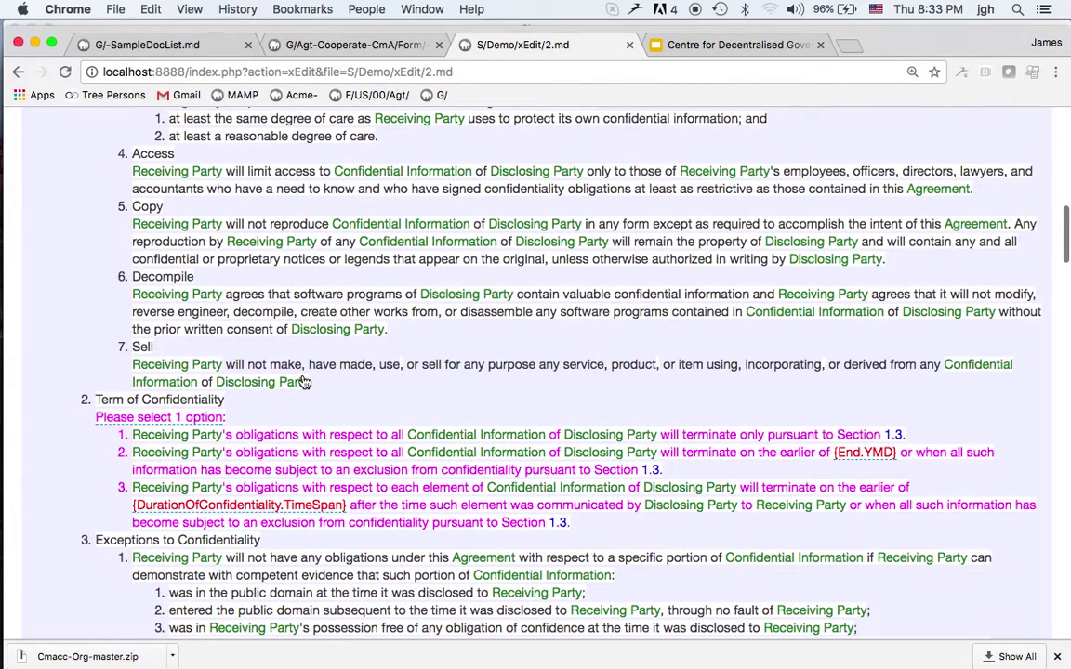
# Choose option 1 for the Term of Confidentiality clause, so that obligations terminate only pursuant to Section 1.3.
pyautogui.click(186, 420)
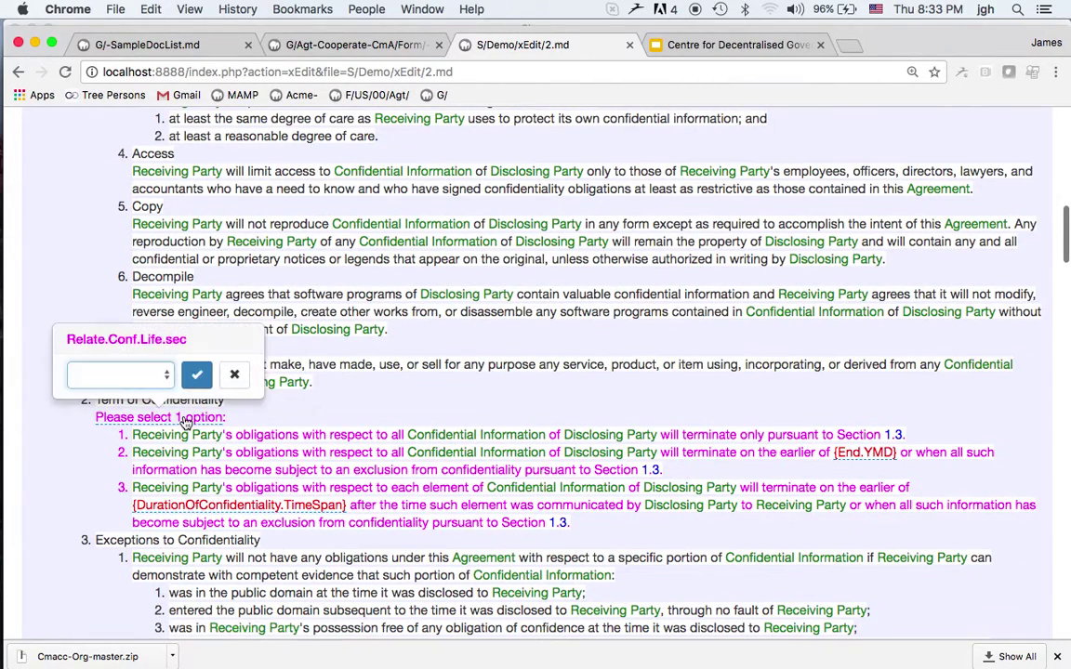
pyautogui.click(167, 376)
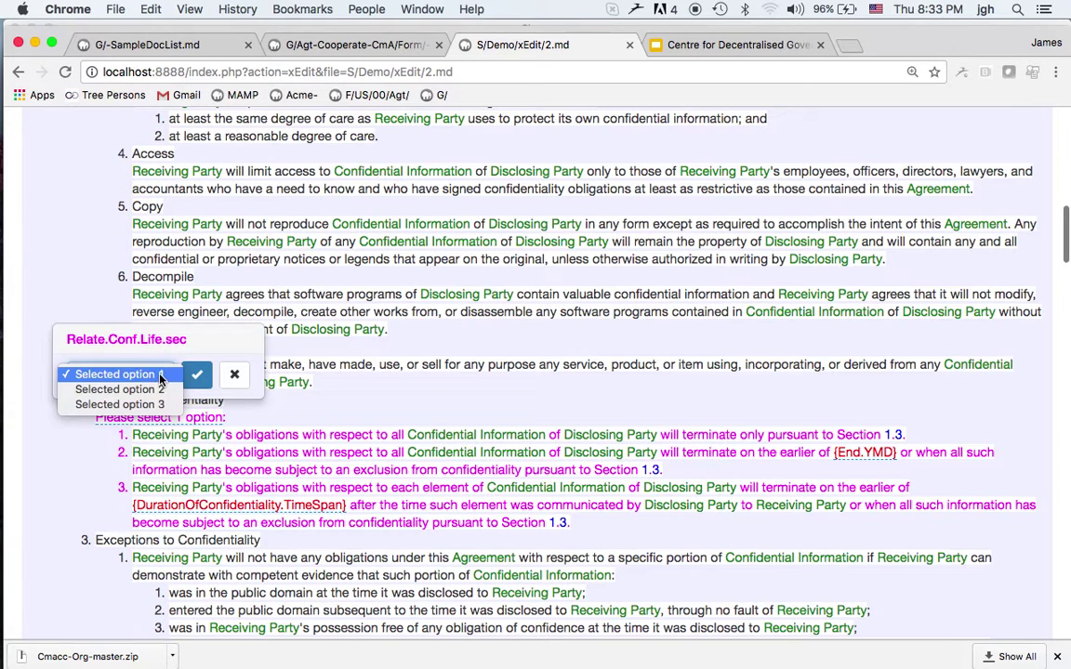
pyautogui.click(158, 374)
pyautogui.click(196, 377)
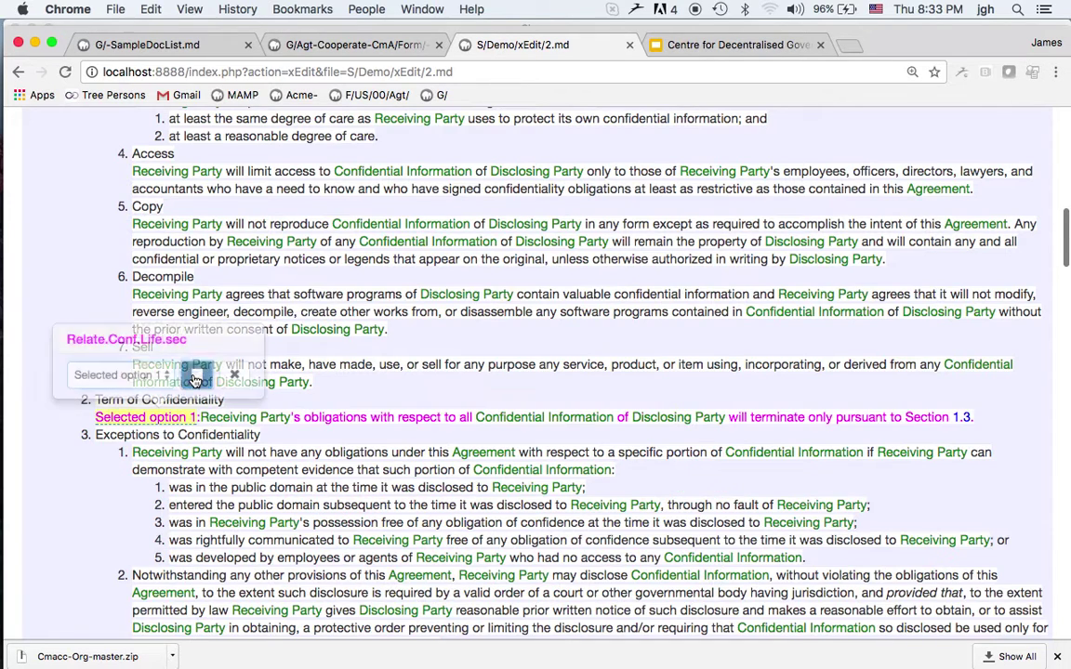
# Follow the Section 1.3 cross-reference in the Term of Confidentiality clause and examine the Exceptions to Confidentiality.
pyautogui.scroll(-2, 589, 371)
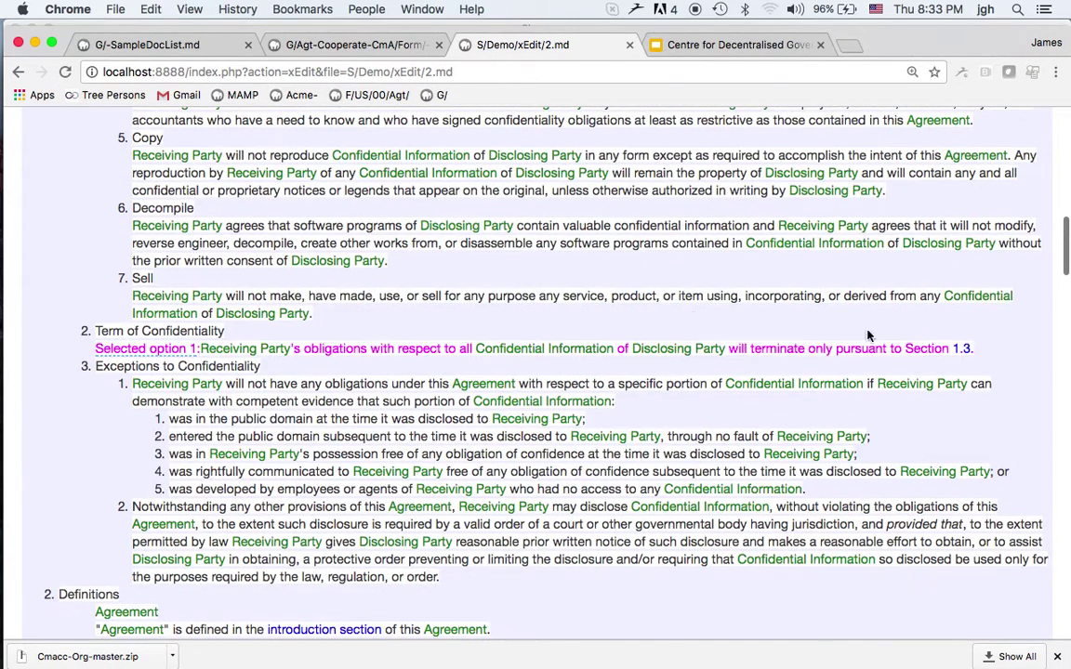
pyautogui.click(967, 353)
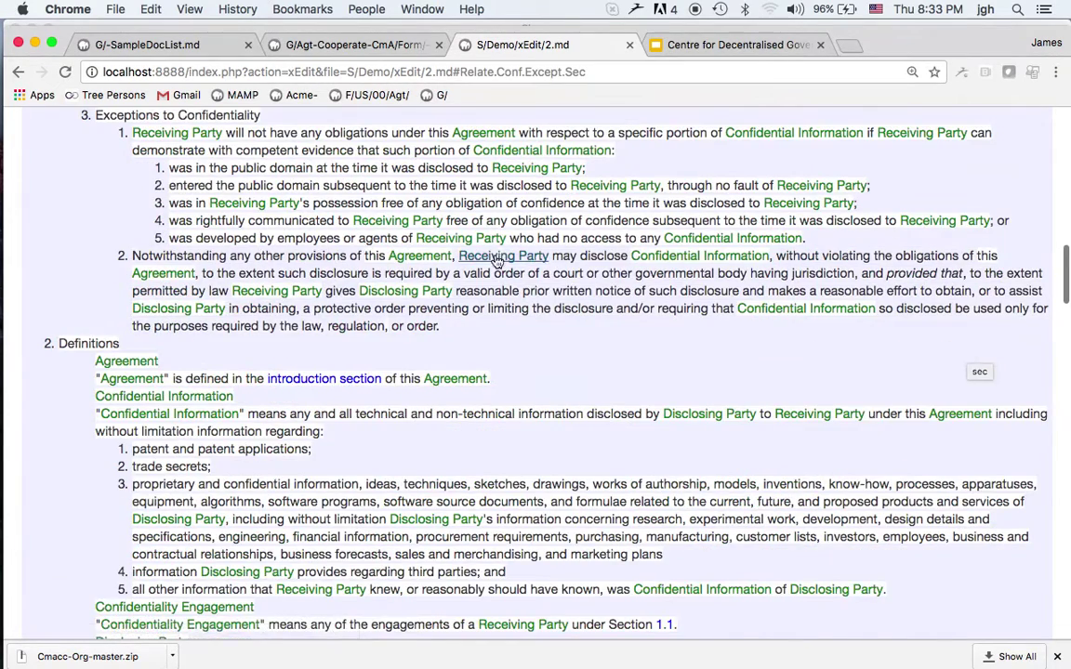
pyautogui.scroll(6, 566, 243)
pyautogui.scroll(-5, 554, 237)
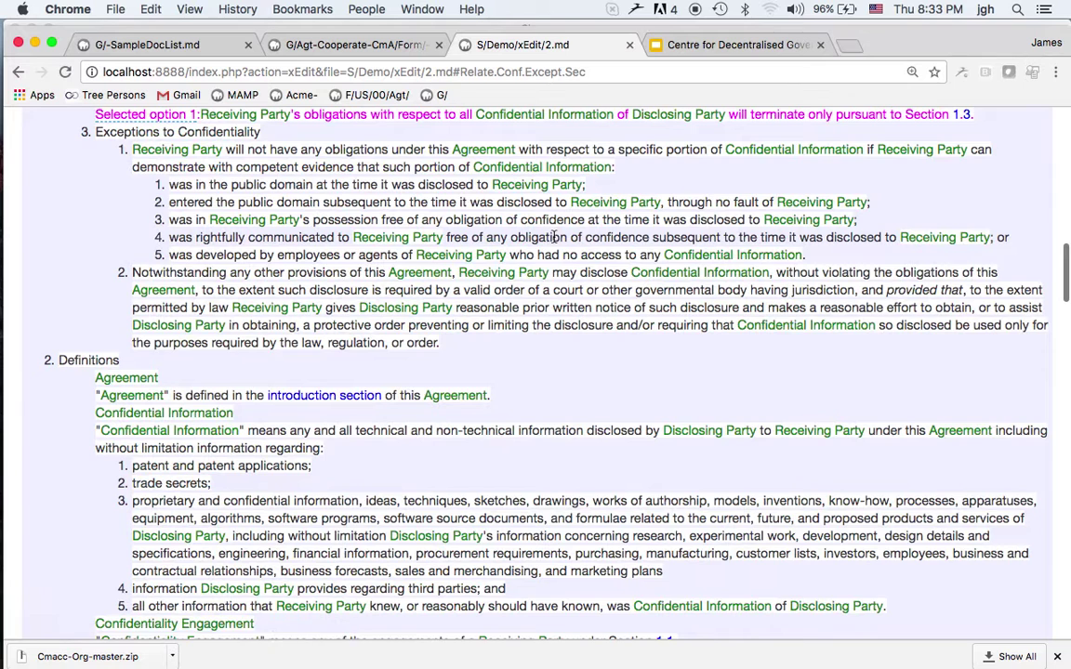
pyautogui.scroll(1, 711, 217)
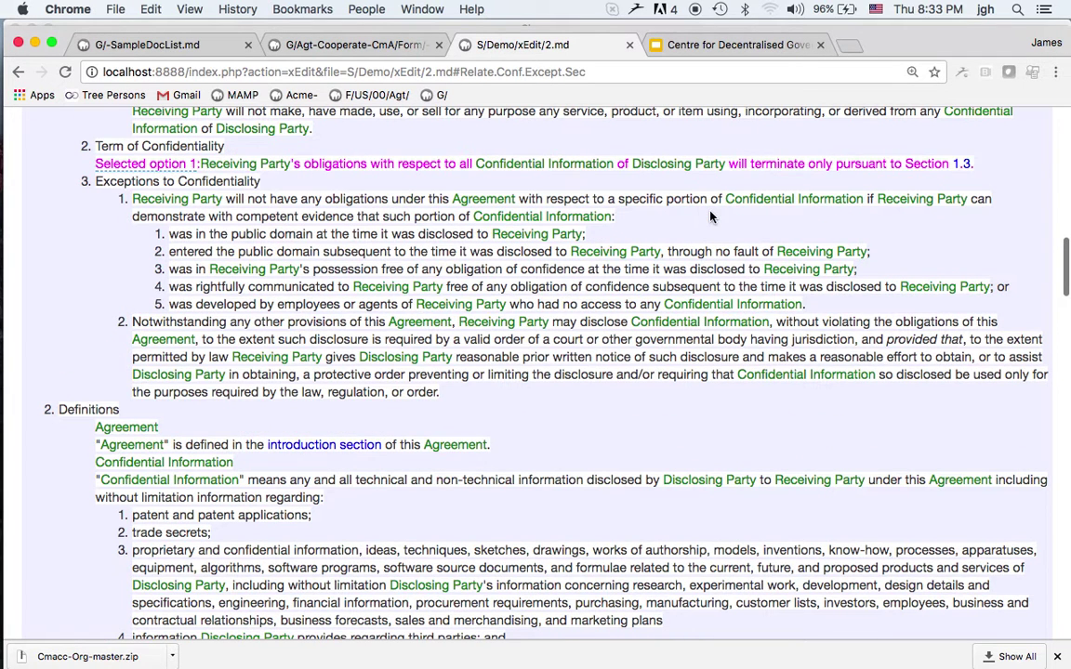
pyautogui.click(965, 166)
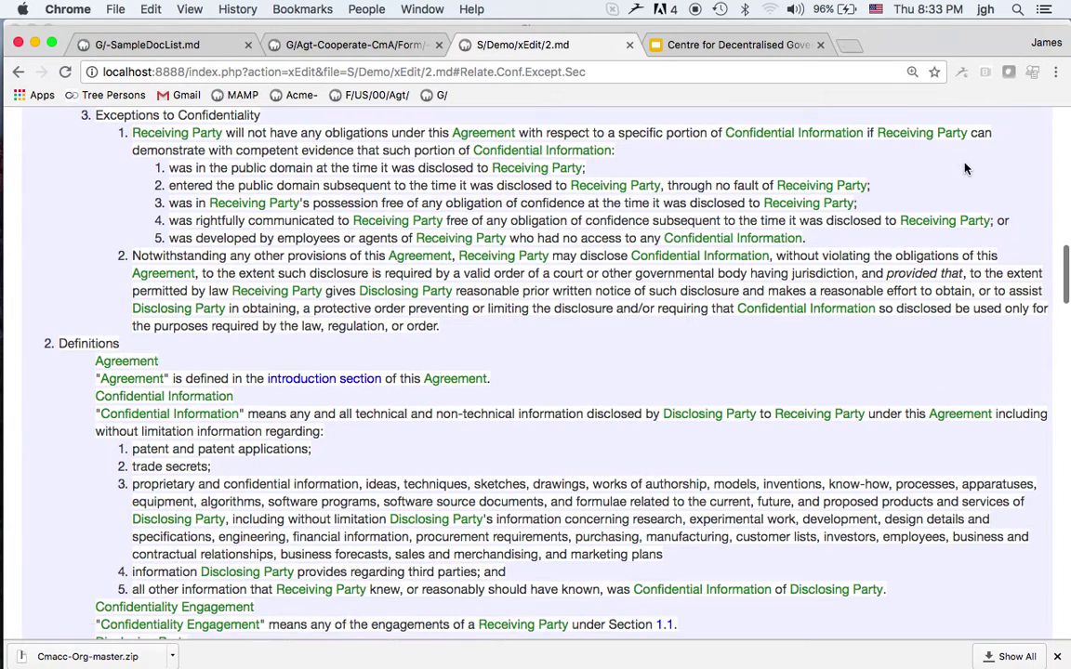
# Follow the defined-term links for Receiving Party and Legal Proceeding and Quake's introduction section reference, and look over the agreement.
pyautogui.click(901, 136)
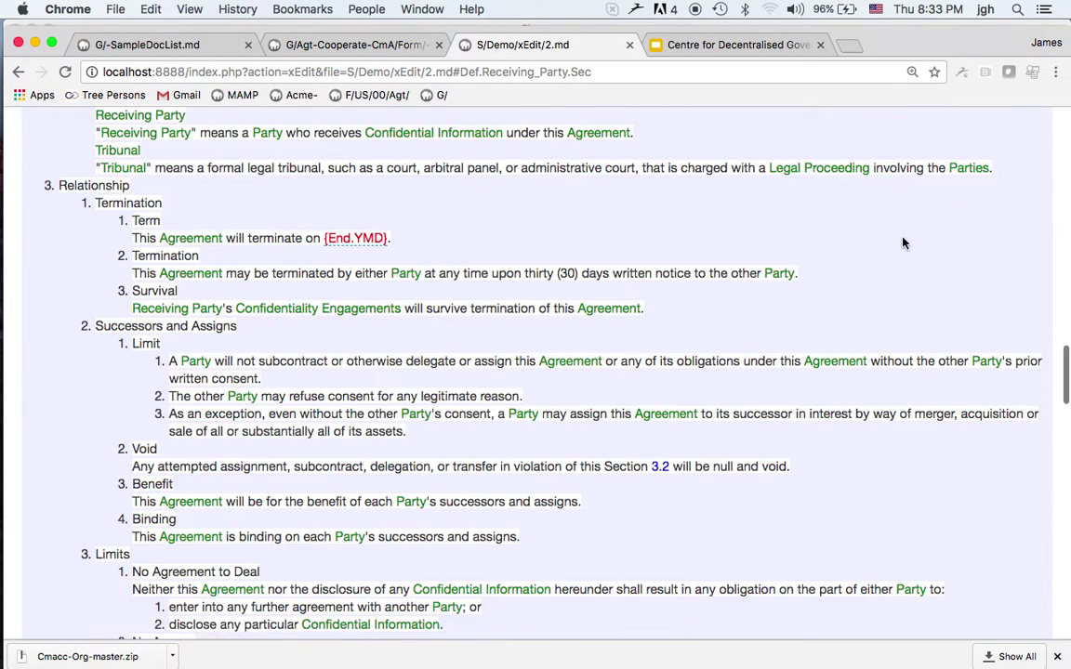
pyautogui.scroll(-1, 901, 242)
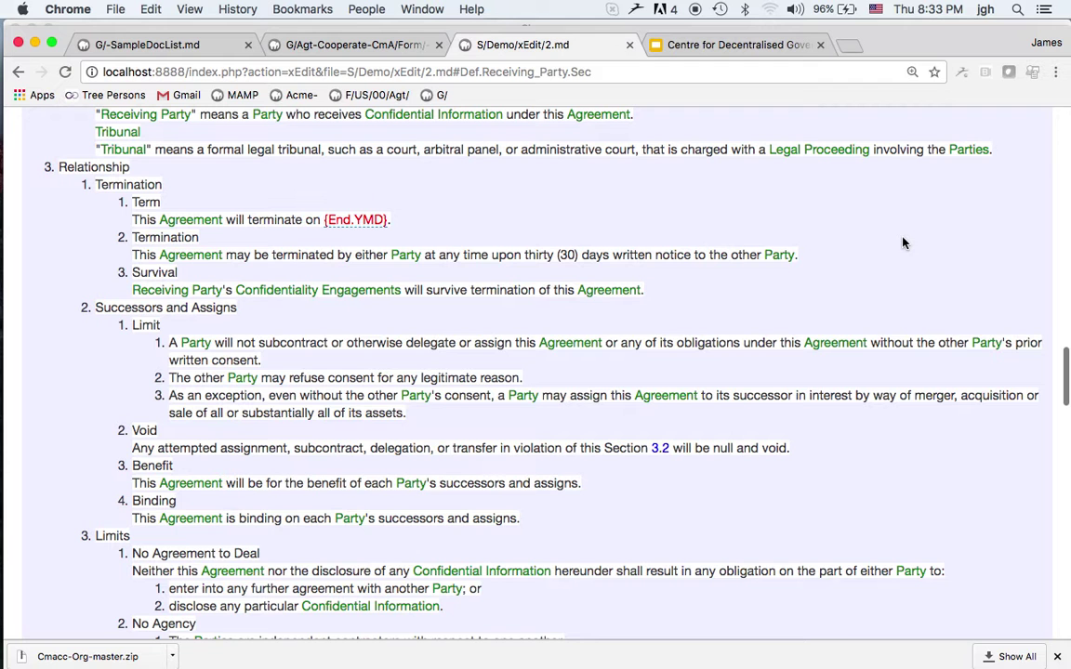
pyautogui.click(805, 150)
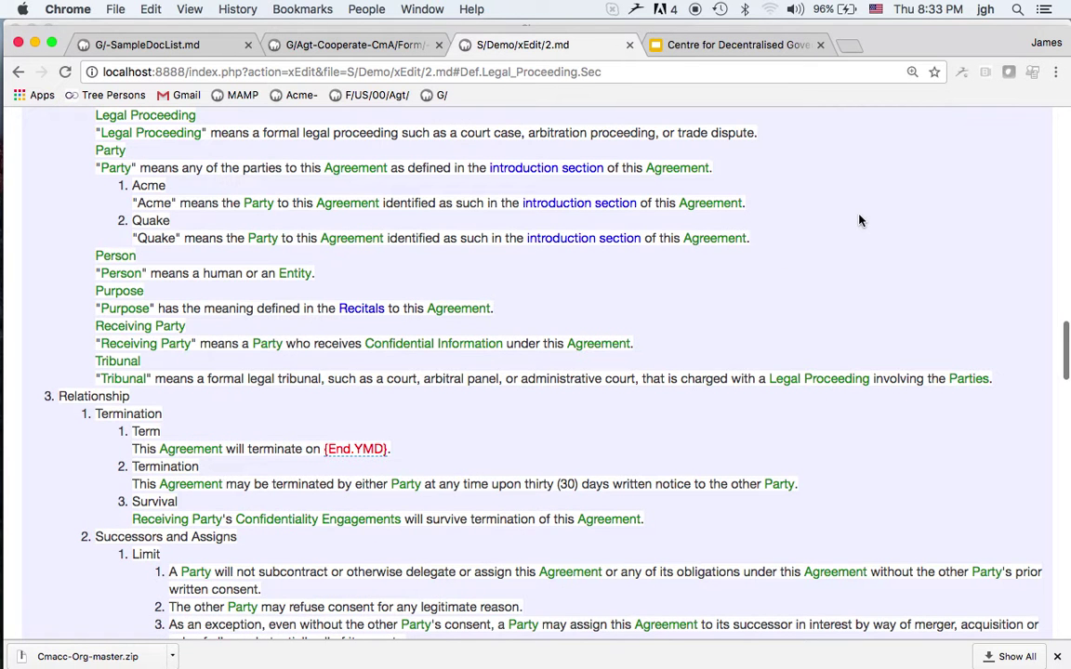
pyautogui.click(552, 240)
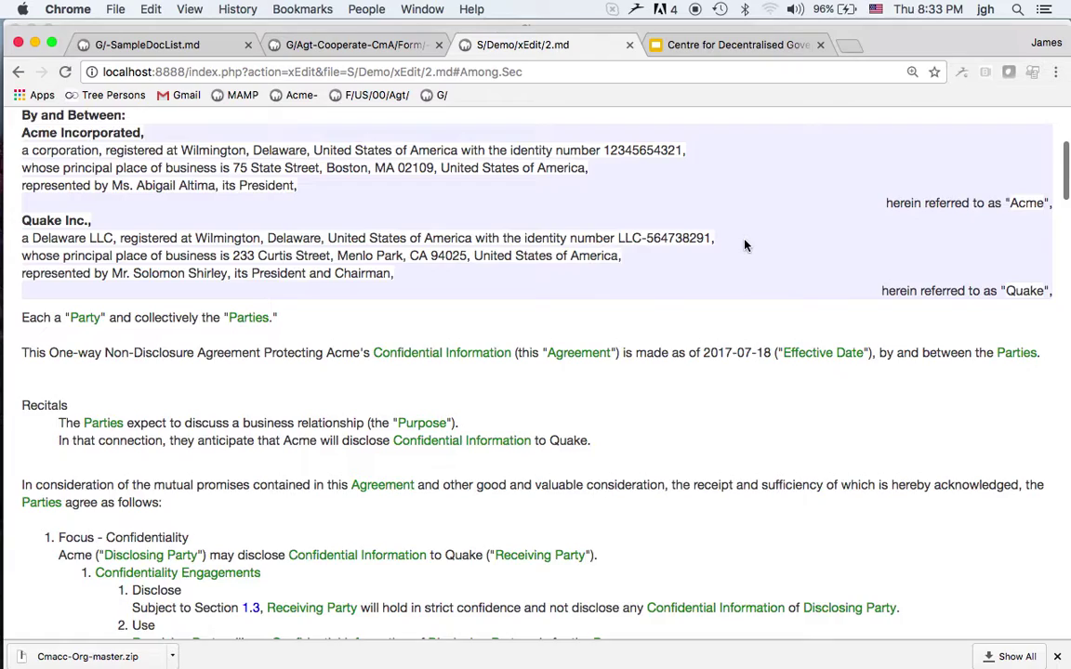
pyautogui.scroll(-15, 744, 244)
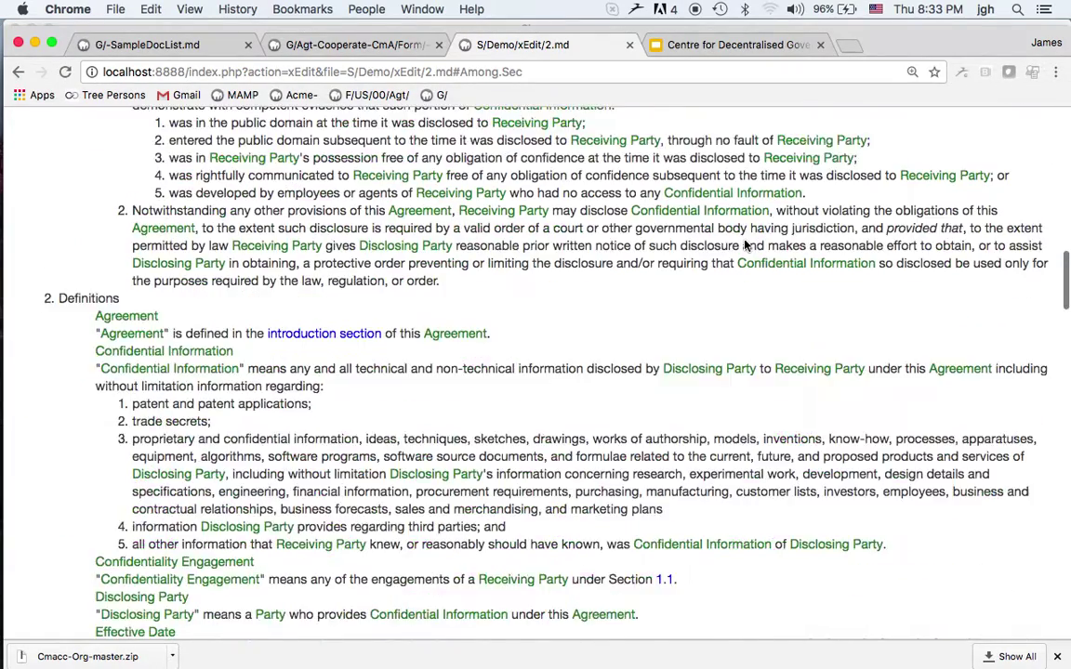
pyautogui.scroll(-10, 745, 245)
pyautogui.scroll(20, 745, 240)
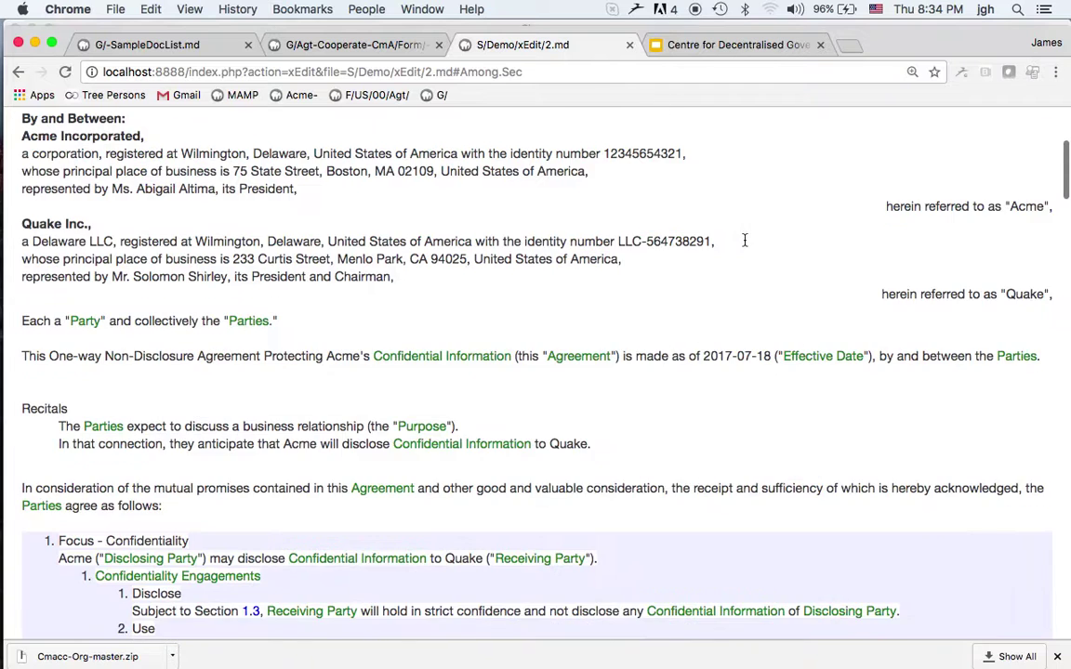
pyautogui.scroll(6, 741, 196)
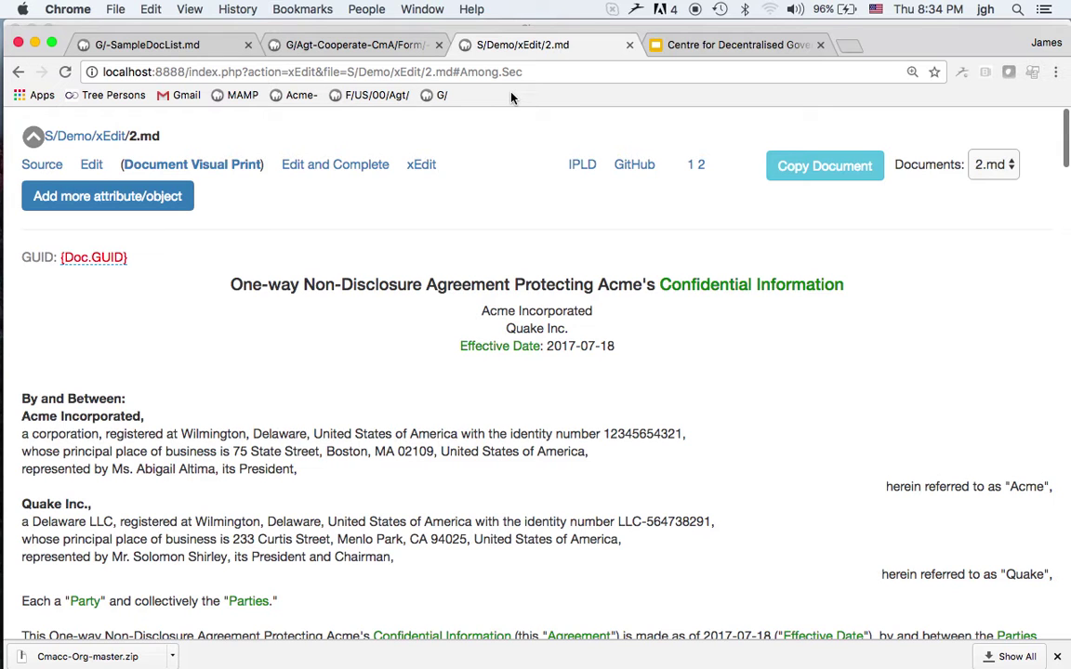
# Open Acme_Equity_ClosingBinder.md from the Startup Document sets in the sample document list.
pyautogui.click(194, 46)
pyautogui.scroll(3, 297, 241)
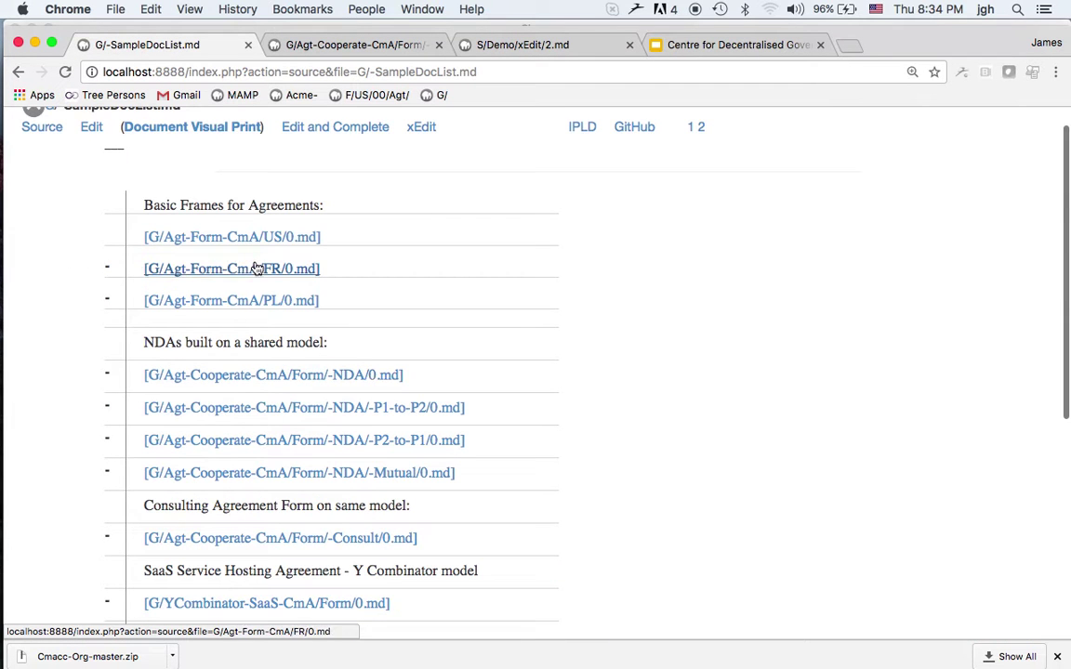
pyautogui.scroll(-5, 354, 451)
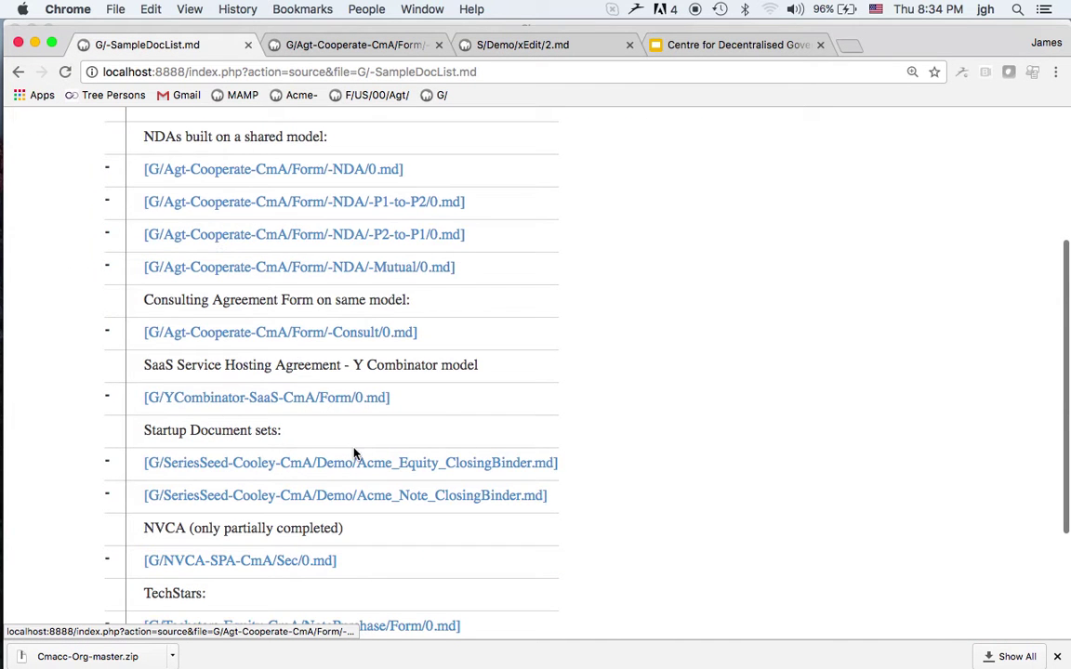
pyautogui.scroll(-2, 677, 426)
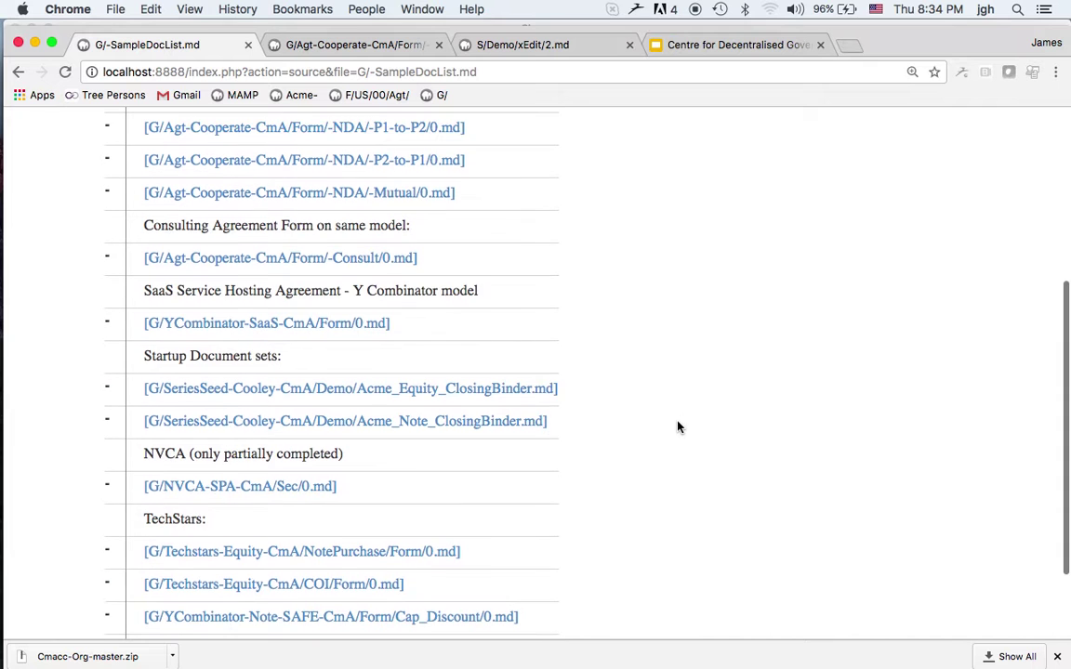
pyautogui.click(395, 389)
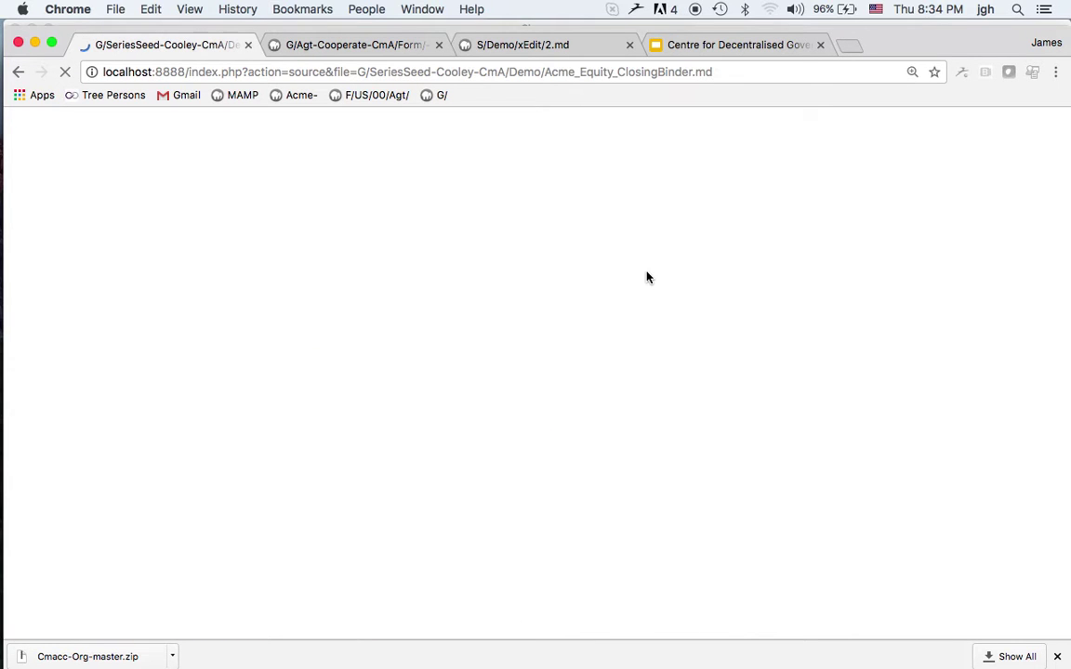